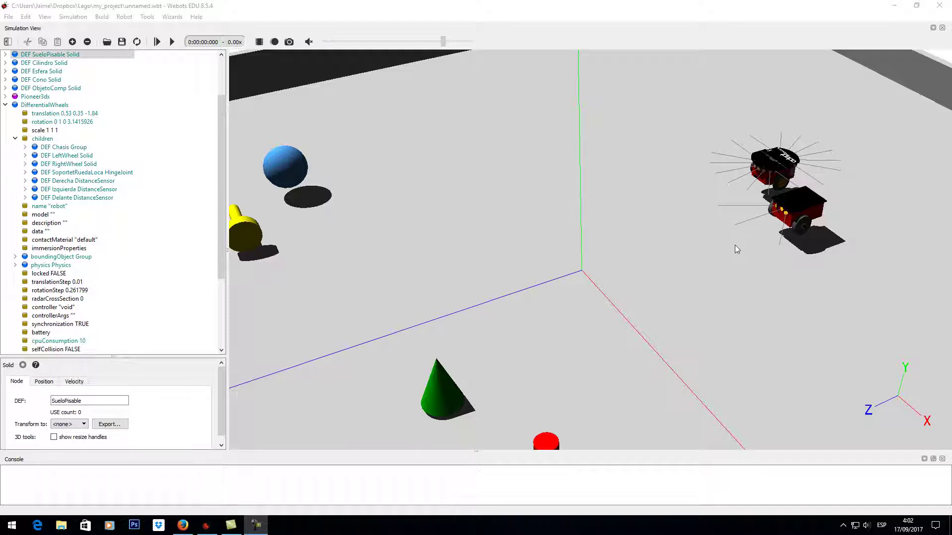
# Select the DifferentialWheels robot in the scene and examine it from several angles beside the Pioneer robot
pyautogui.click(803, 212)
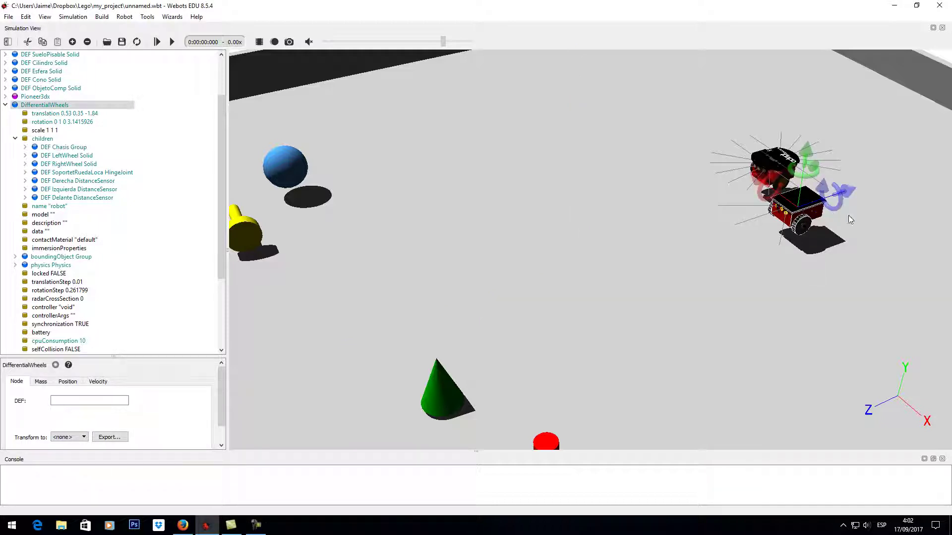
pyautogui.scroll(5, 803, 186)
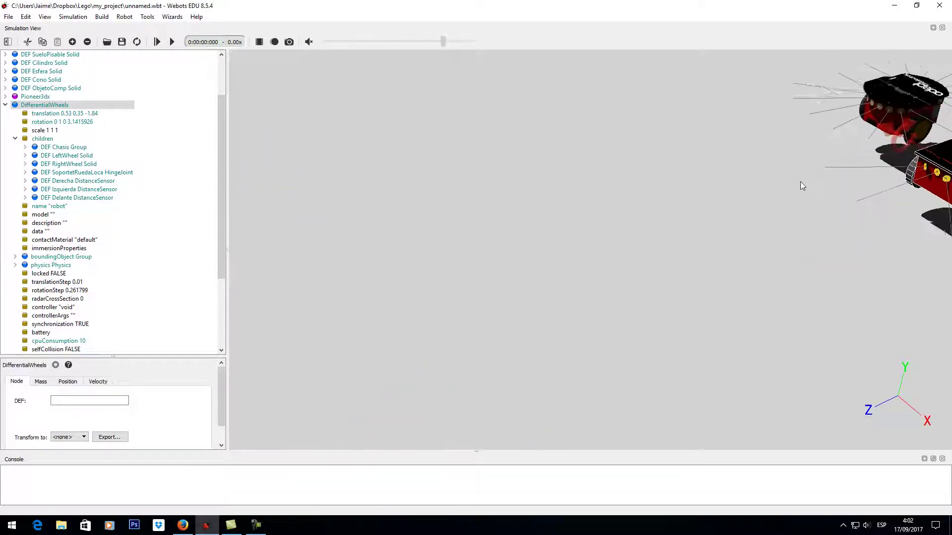
pyautogui.scroll(-5, 800, 185)
pyautogui.moveTo(849, 227); pyautogui.dragTo(788, 241)
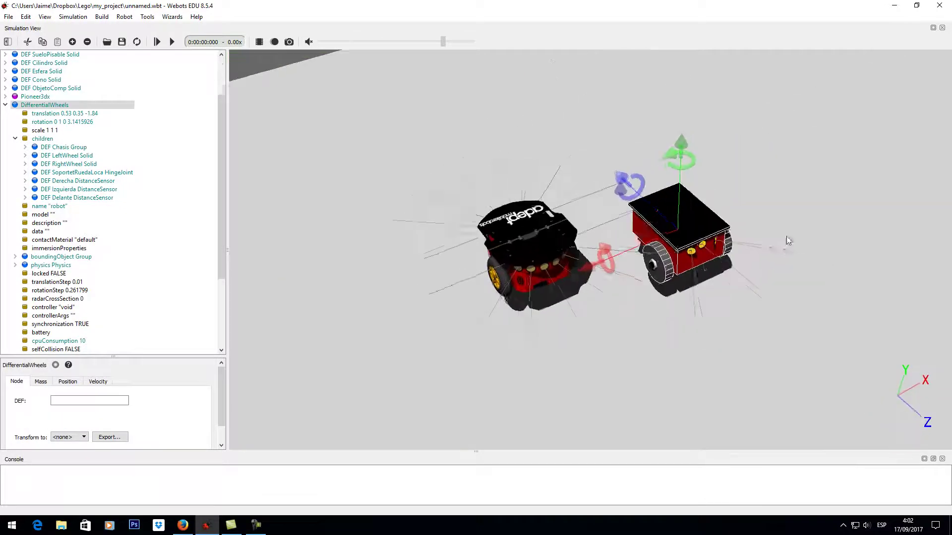
pyautogui.scroll(5, 788, 241)
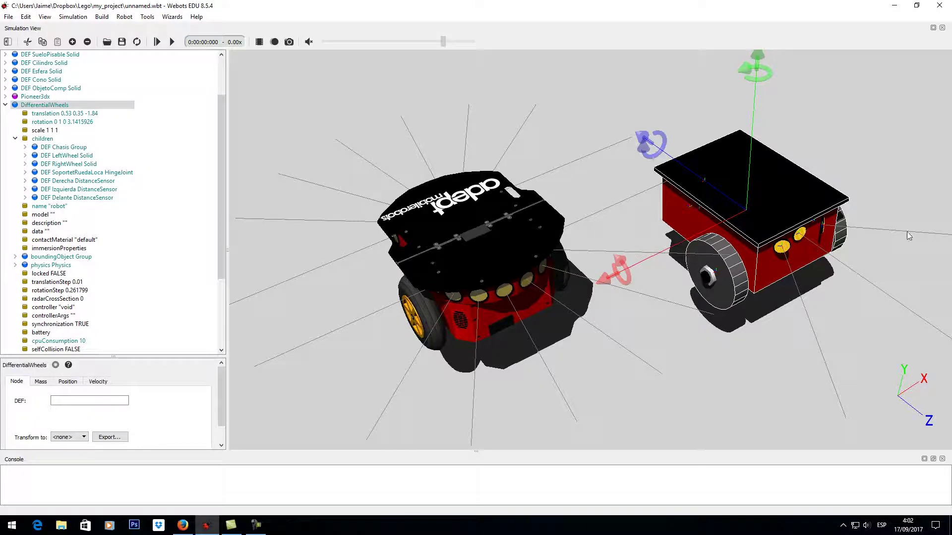
pyautogui.moveTo(776, 221); pyautogui.dragTo(782, 245)
pyautogui.scroll(-4, 782, 245)
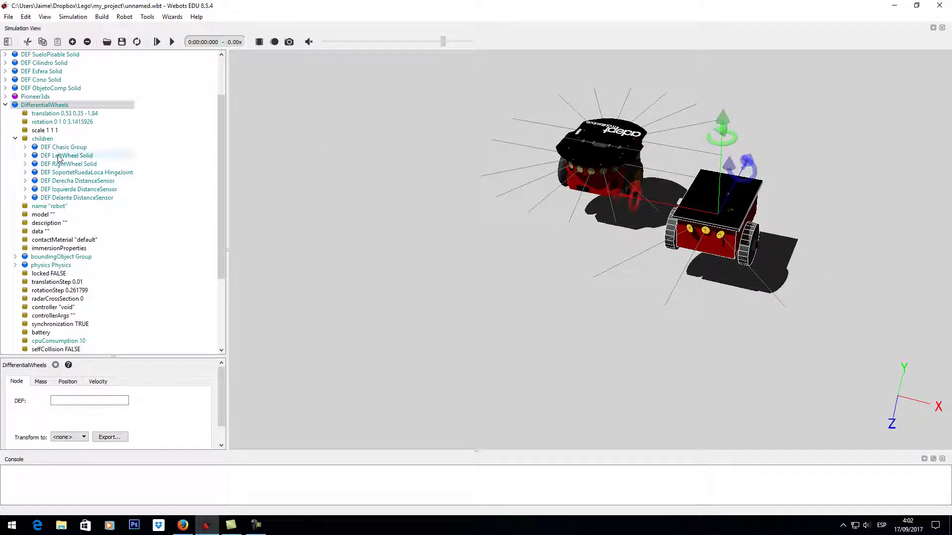
# Examine the DifferentialWheels robot's child nodes, covering the right wheel, the SoportetRuedaLoca hinge joint and the Izquierda and Delante distance sensors
pyautogui.click(4, 105)
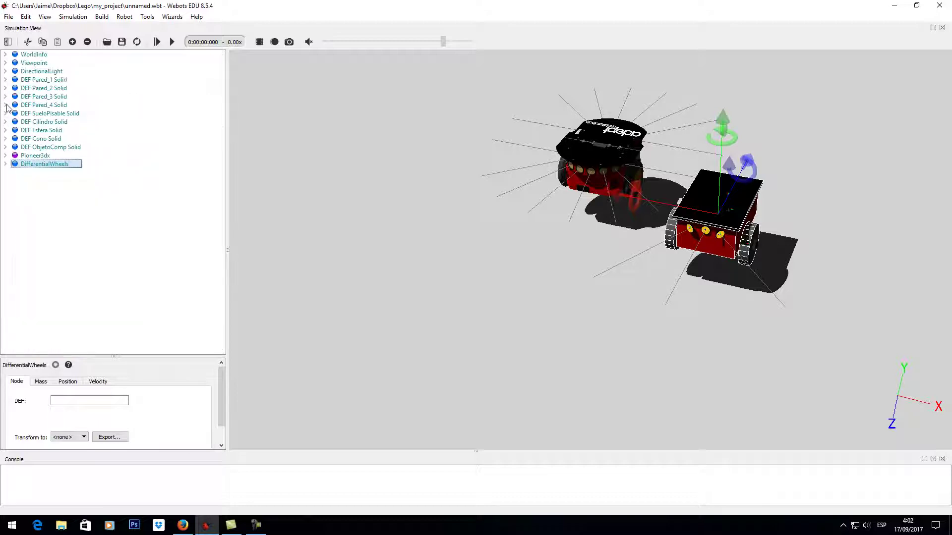
pyautogui.click(5, 164)
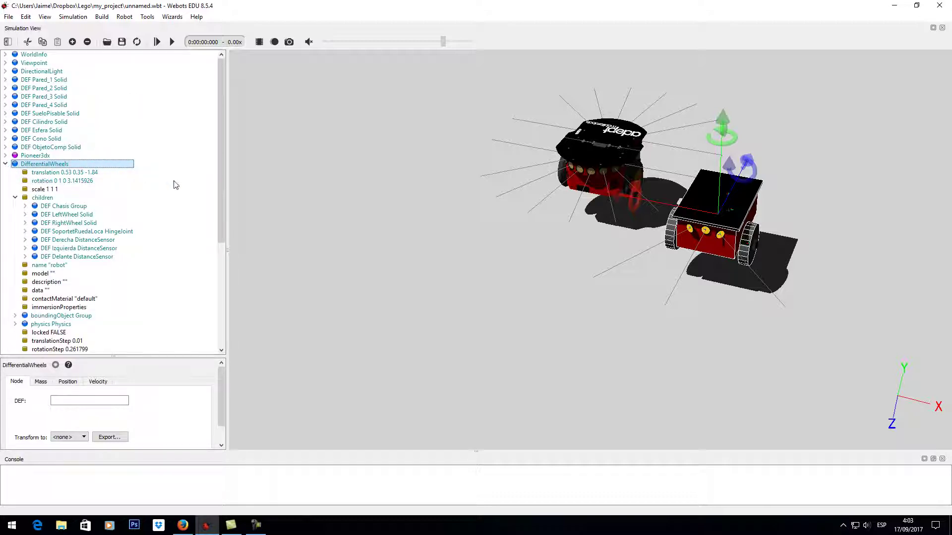
pyautogui.click(84, 216)
pyautogui.click(92, 224)
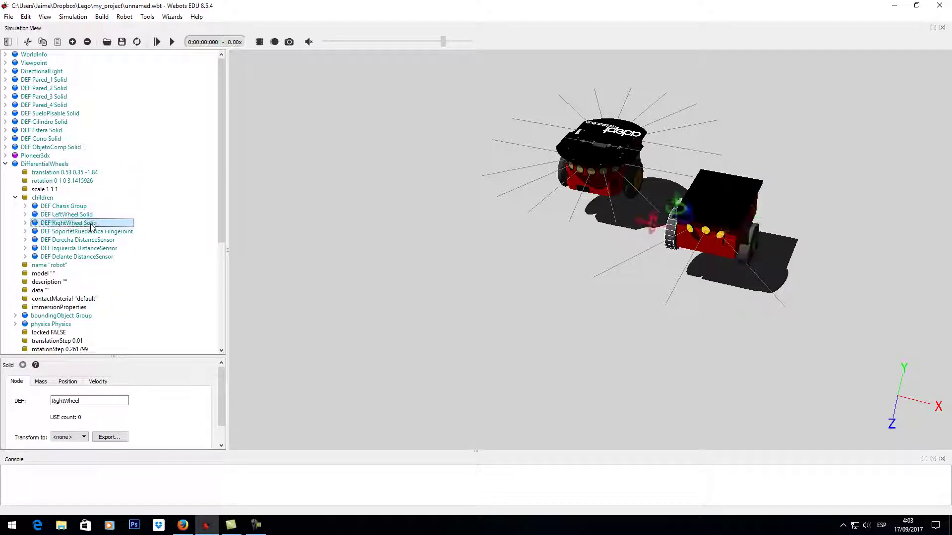
pyautogui.click(93, 232)
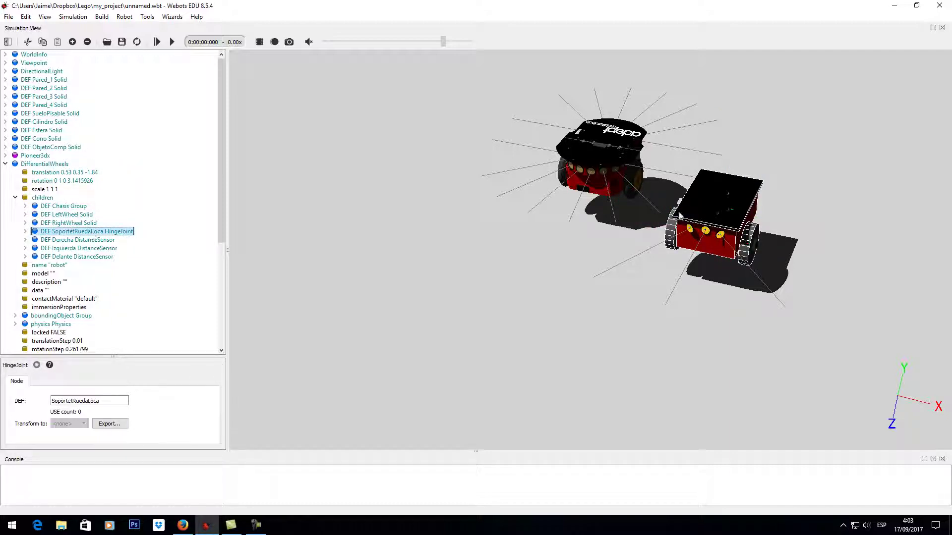
pyautogui.click(98, 249)
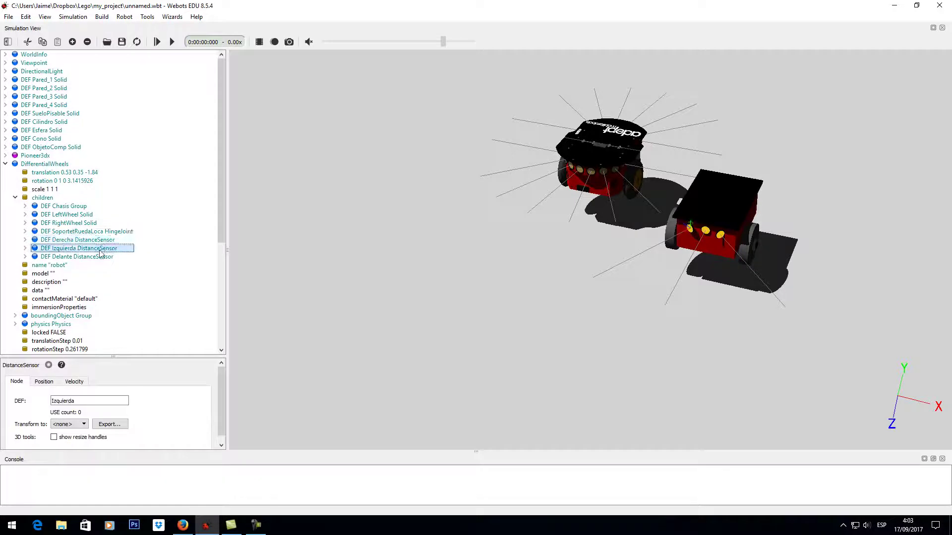
pyautogui.click(102, 258)
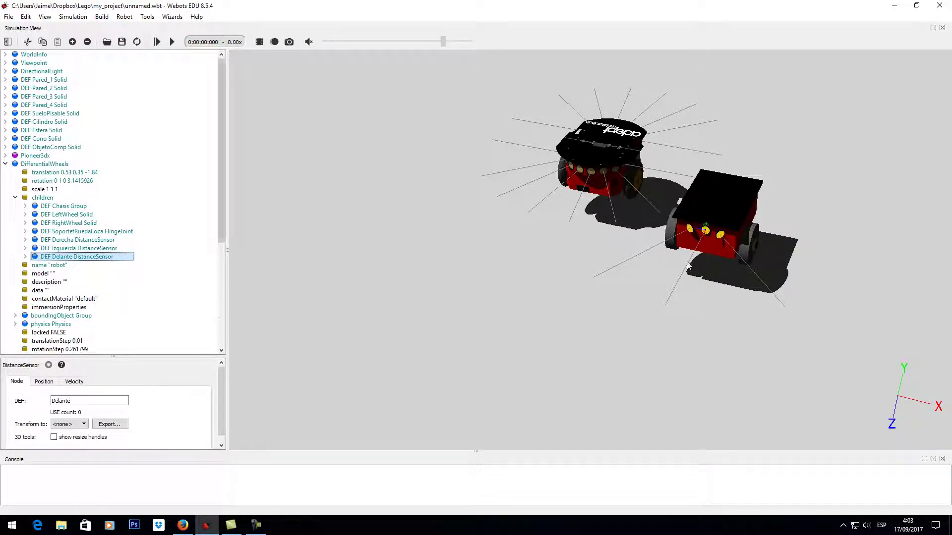
pyautogui.click(688, 267)
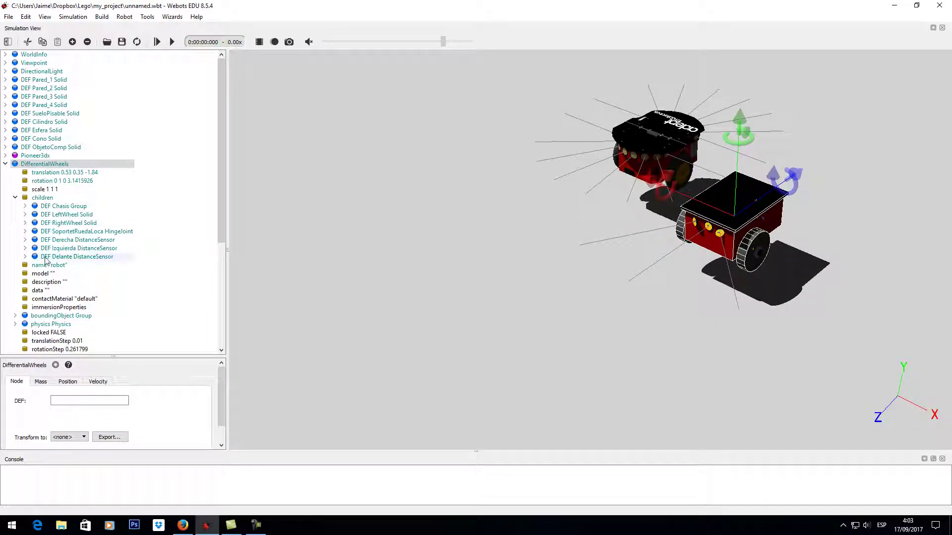
# Expand the Delante DistanceSensor node and consult the built-in reference manual page for its lookupTable field
pyautogui.click(24, 258)
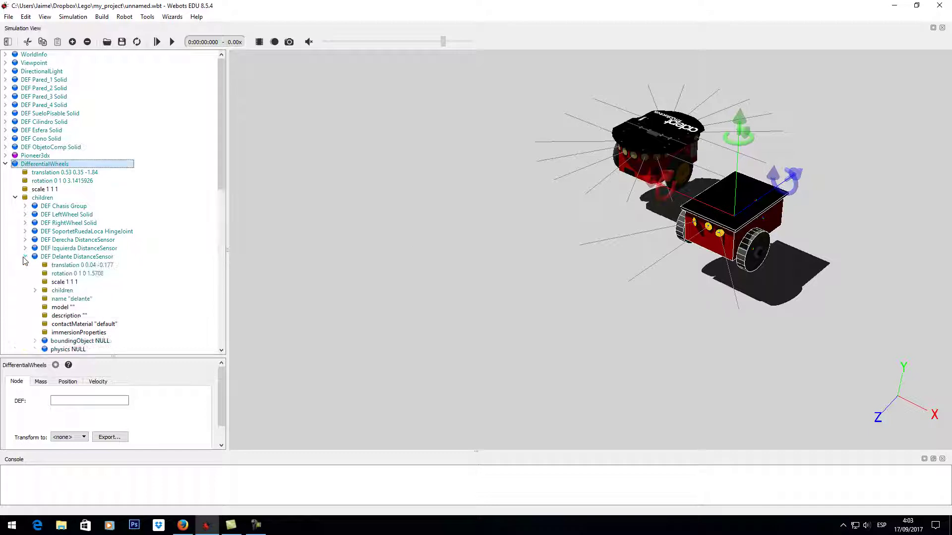
pyautogui.moveTo(222, 177); pyautogui.dragTo(218, 242)
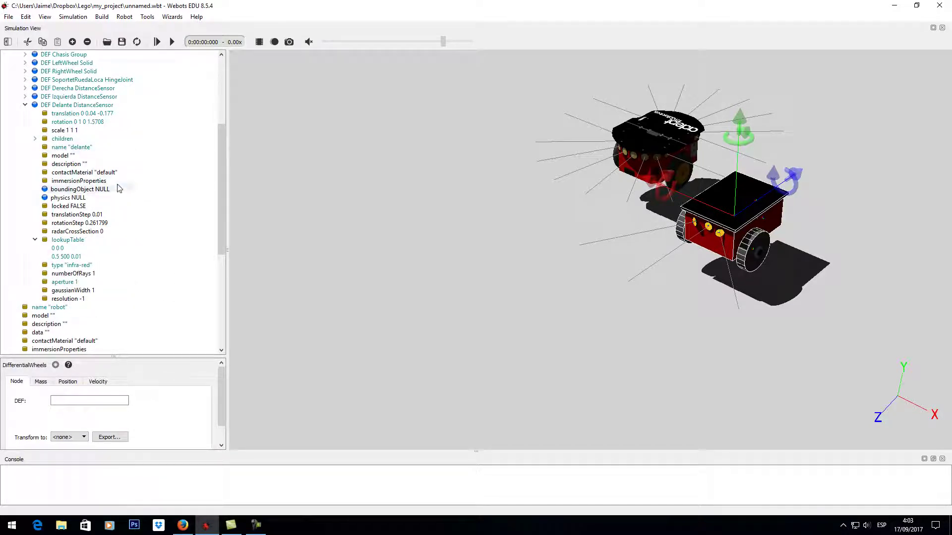
pyautogui.click(74, 240)
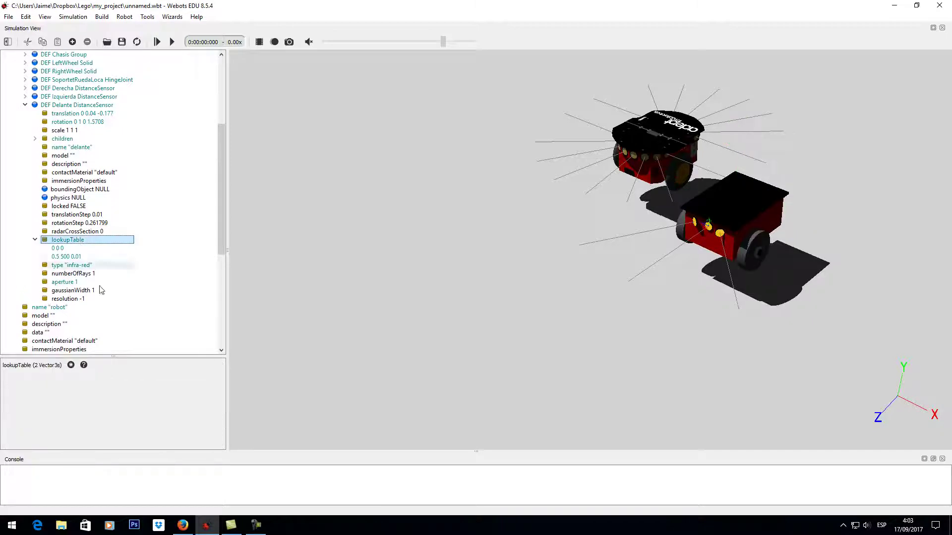
pyautogui.click(84, 365)
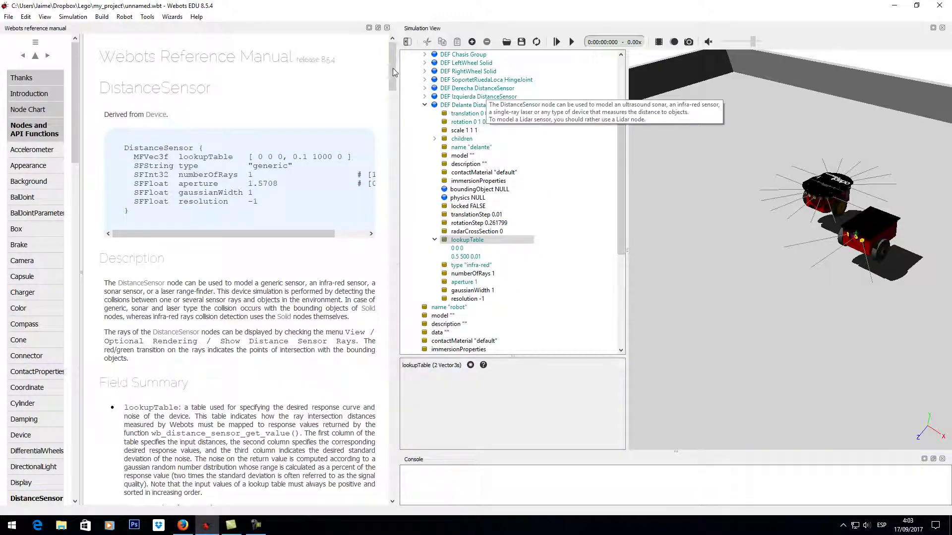
pyautogui.moveTo(391, 64)
pyautogui.mouseDown()
pyautogui.moveTo(393, 321)
pyautogui.moveTo(382, 482)
pyautogui.moveTo(413, 157)
pyautogui.moveTo(390, 52)
pyautogui.mouseUp()
pyautogui.click(387, 27)
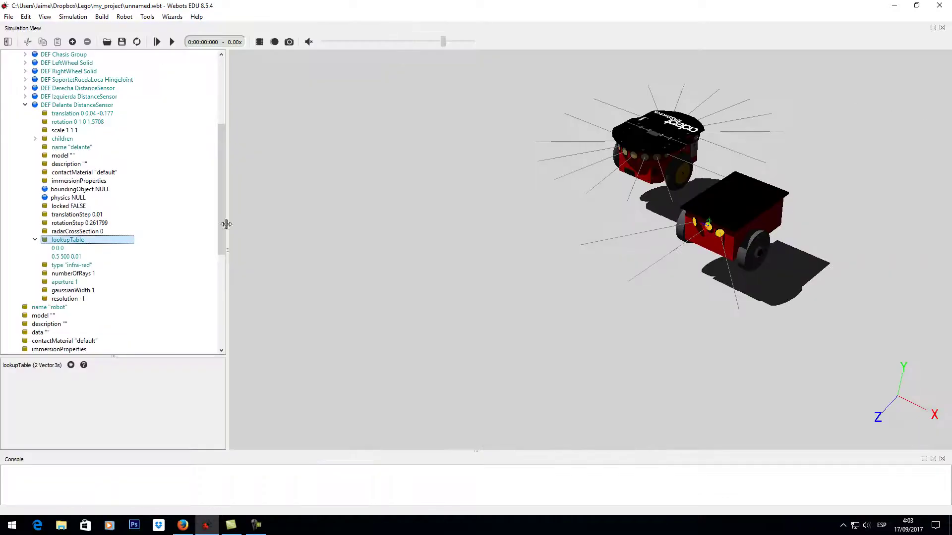
# Switch to Firefox to view the online DistanceSensor reference page and return to Webots
pyautogui.click(182, 525)
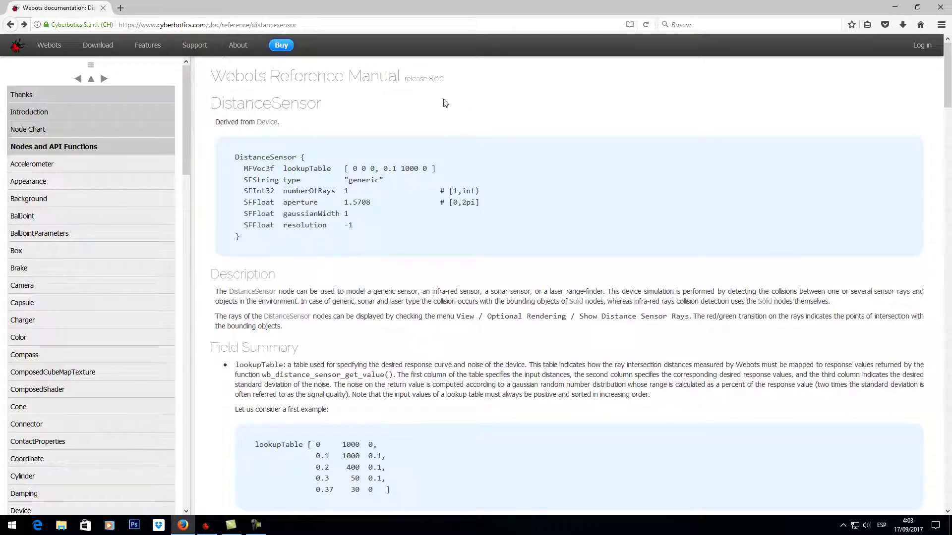
pyautogui.moveTo(949, 63)
pyautogui.mouseDown()
pyautogui.moveTo(949, 342)
pyautogui.moveTo(949, 64)
pyautogui.mouseUp()
pyautogui.click(208, 530)
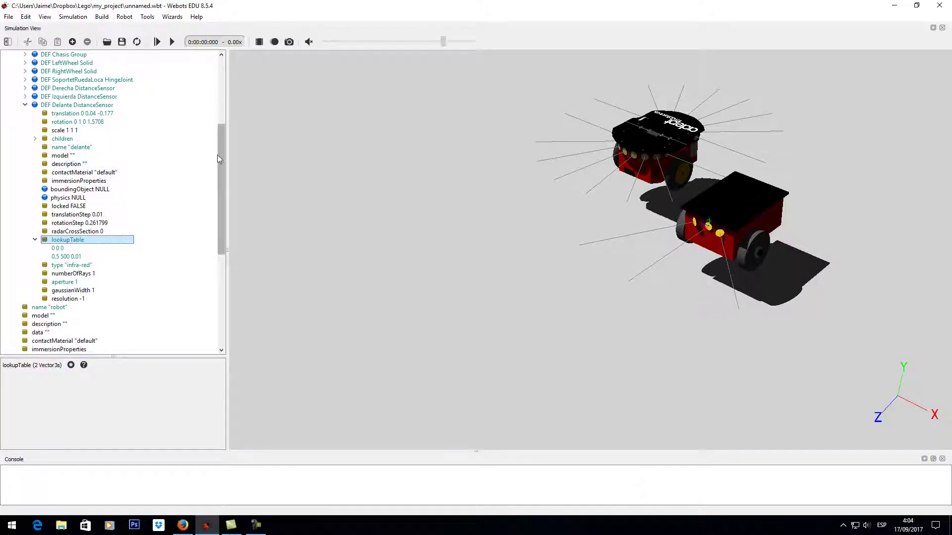
# Review the Delante sensor's fields, inspecting its children, name and lookupTable
pyautogui.moveTo(218, 158); pyautogui.dragTo(221, 132)
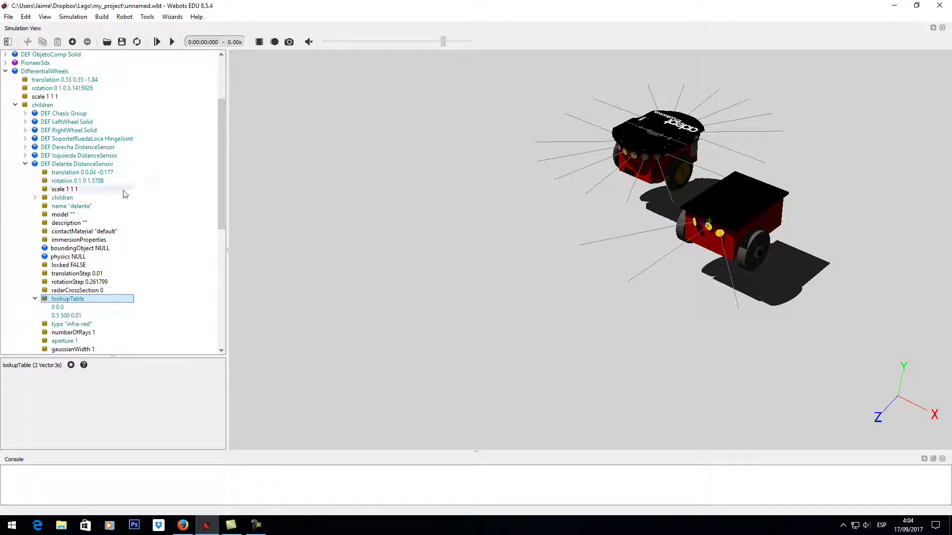
pyautogui.moveTo(222, 172); pyautogui.dragTo(222, 197)
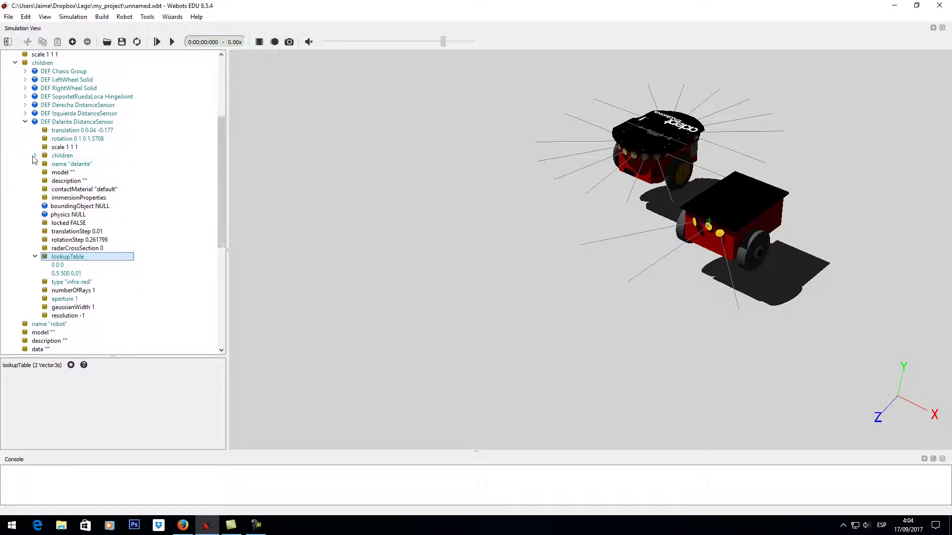
pyautogui.click(34, 156)
pyautogui.click(34, 156)
pyautogui.moveTo(222, 160); pyautogui.dragTo(224, 150)
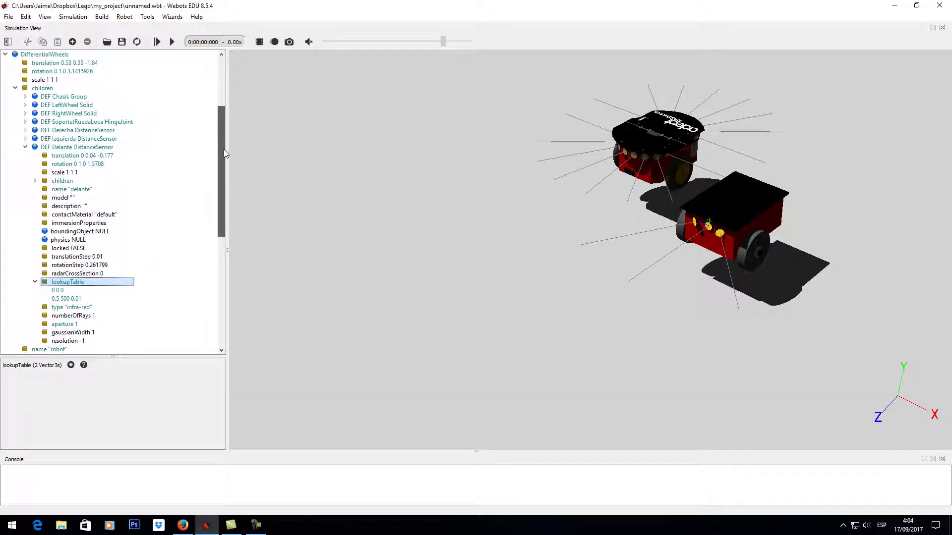
pyautogui.click(91, 192)
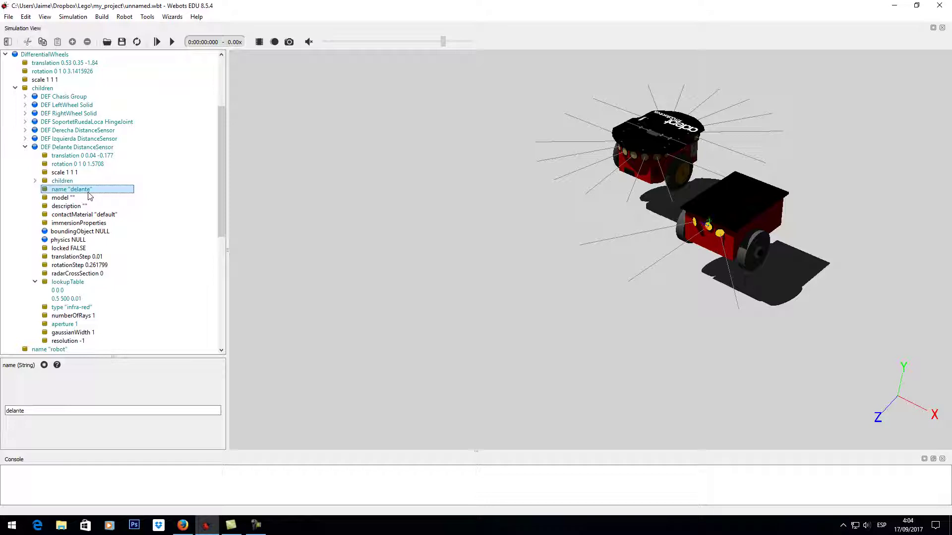
pyautogui.scroll(-2, 222, 184)
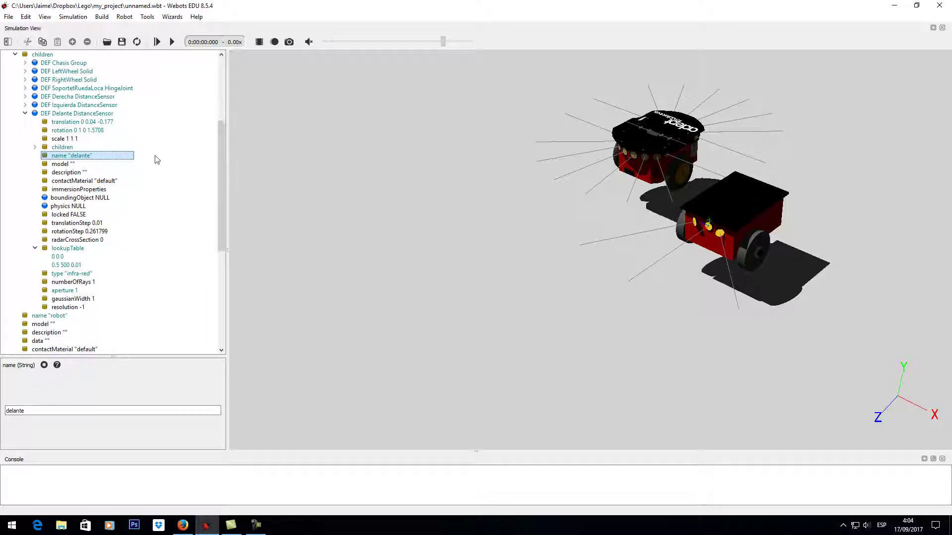
pyautogui.click(91, 249)
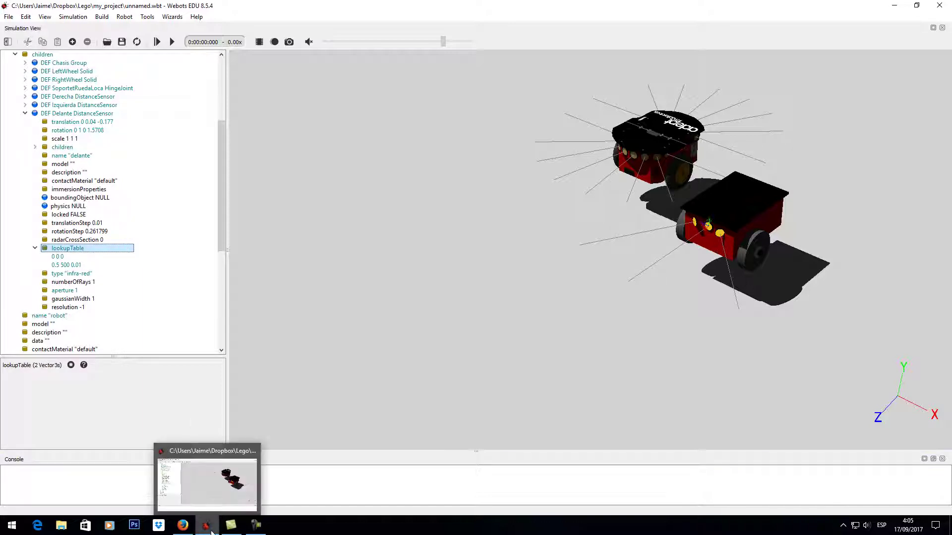
# Switch to Firefox and read the DistanceSensor reference on lookupTable, type, numberOfRays, aperture, gaussianWidth and resolution
pyautogui.click(182, 525)
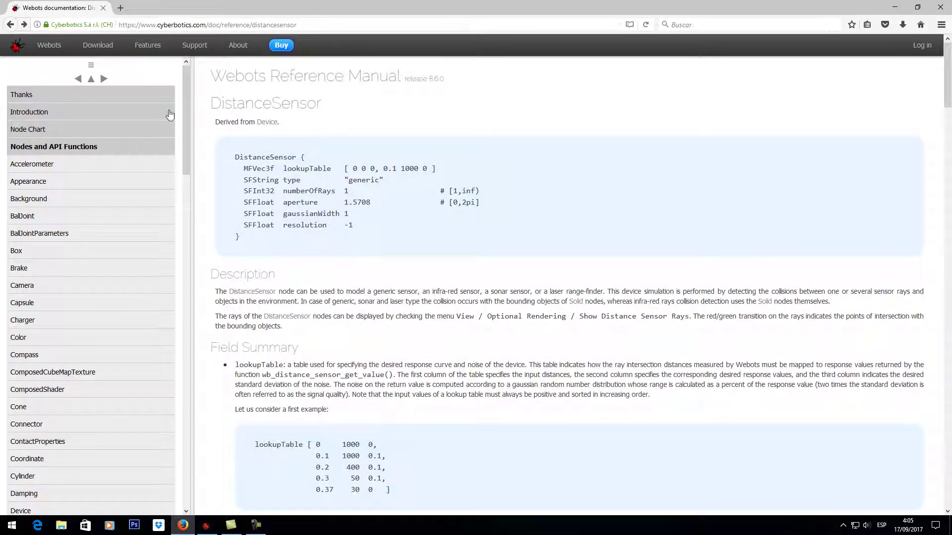
pyautogui.scroll(-8, 476, 144)
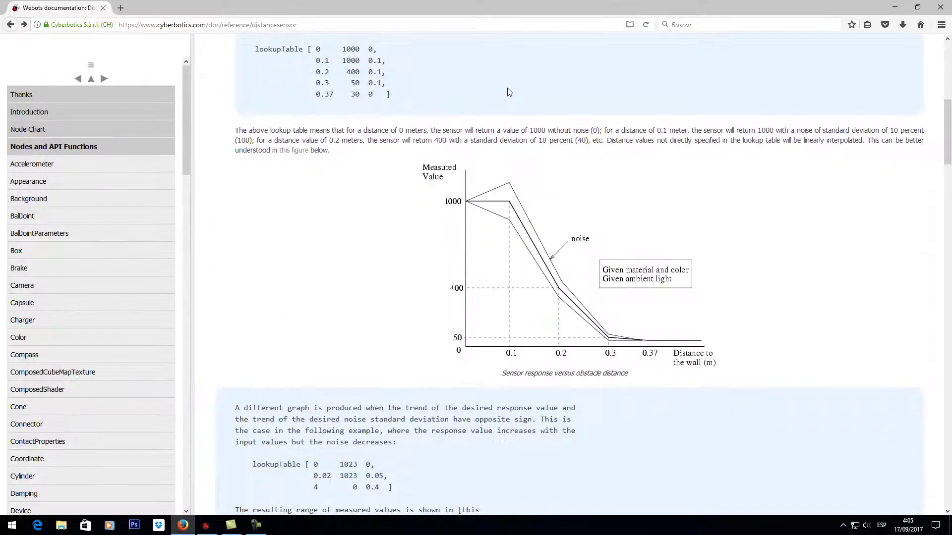
pyautogui.scroll(1, 596, 143)
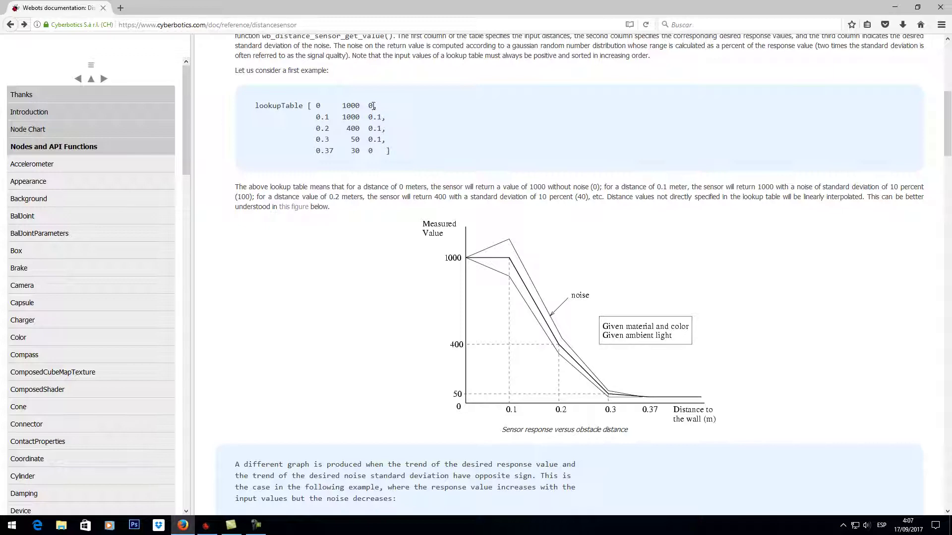
pyautogui.scroll(-5, 658, 312)
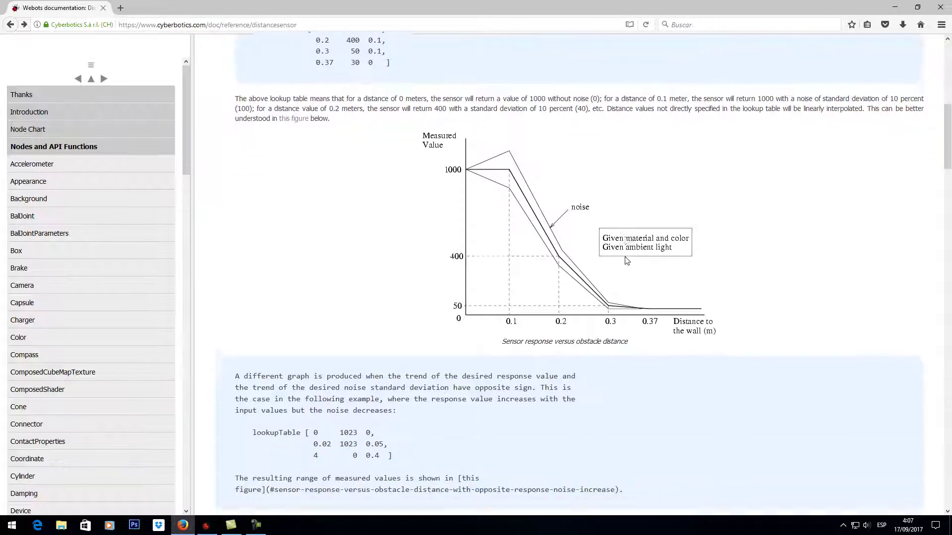
pyautogui.scroll(-3, 669, 236)
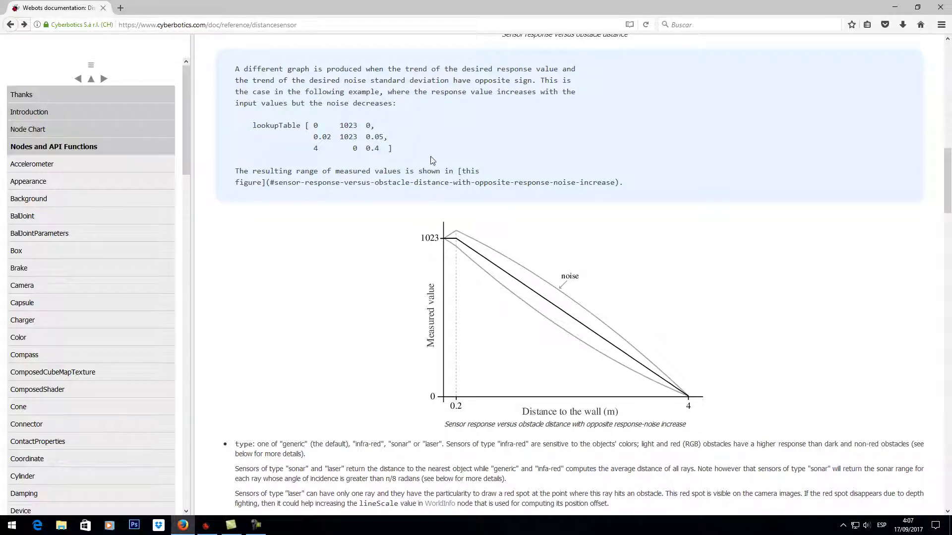
pyautogui.scroll(-5, 561, 151)
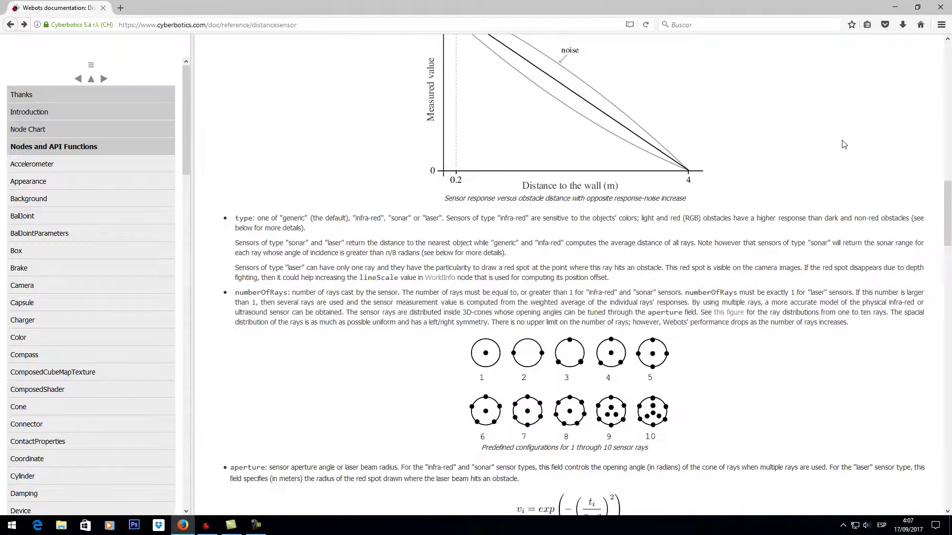
pyautogui.scroll(-6, 560, 151)
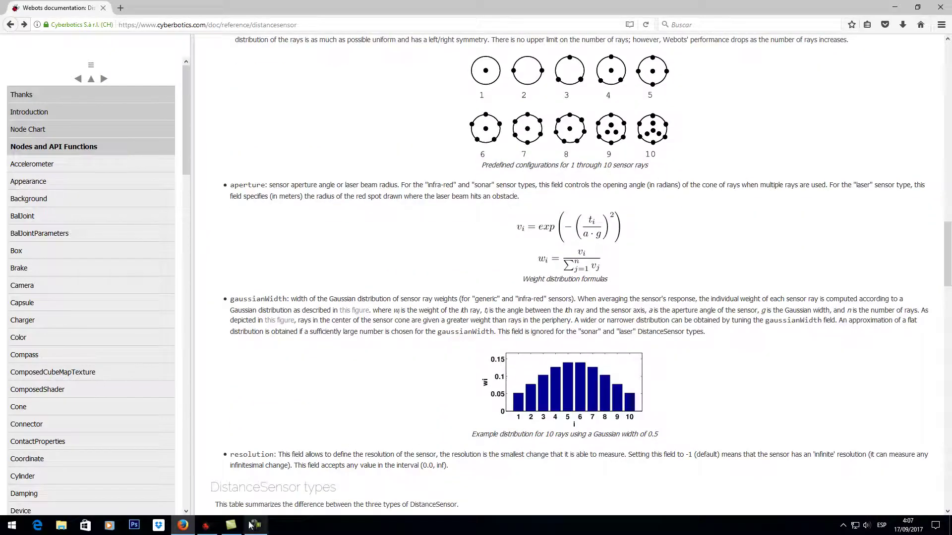
# Switch back to Webots and inspect the Delante sensor's first lookupTable entry and its type field
pyautogui.click(206, 525)
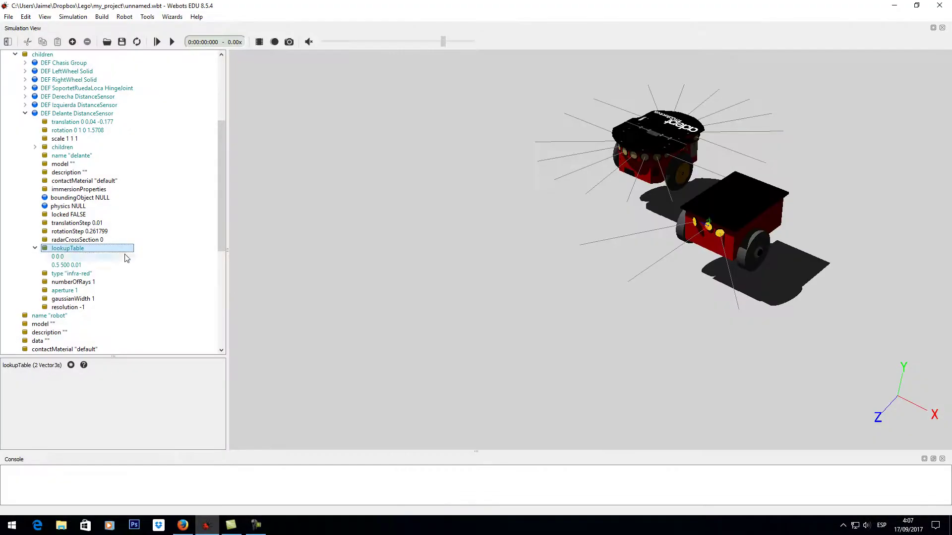
pyautogui.click(57, 257)
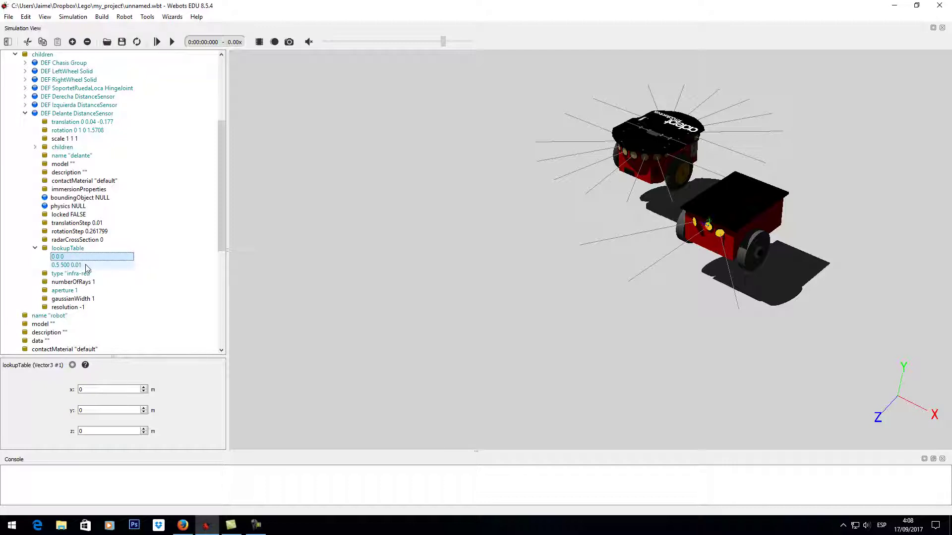
pyautogui.moveTo(218, 207); pyautogui.dragTo(207, 234)
pyautogui.click(57, 216)
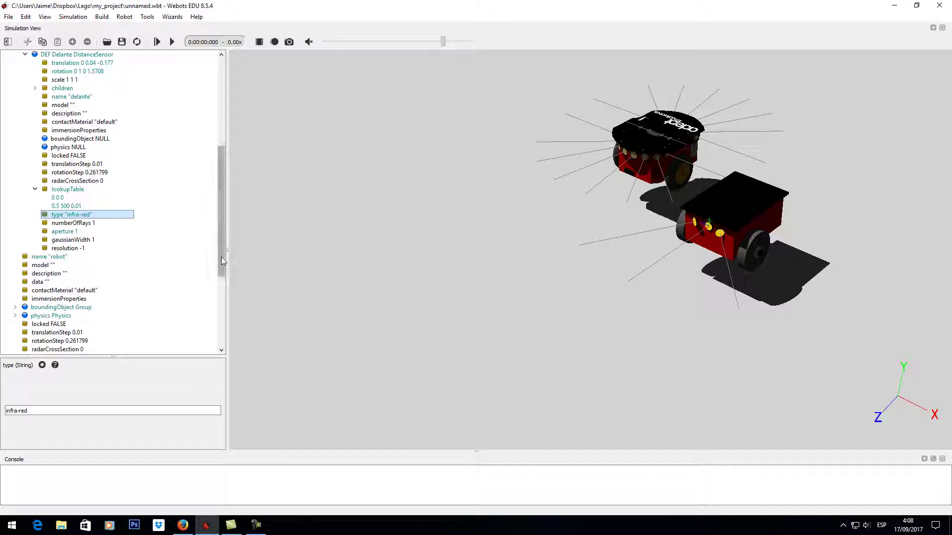
# Set the Delante sensor's numberOfRays to 7 and view its ray cone from another angle
pyautogui.moveTo(221, 257); pyautogui.dragTo(222, 251)
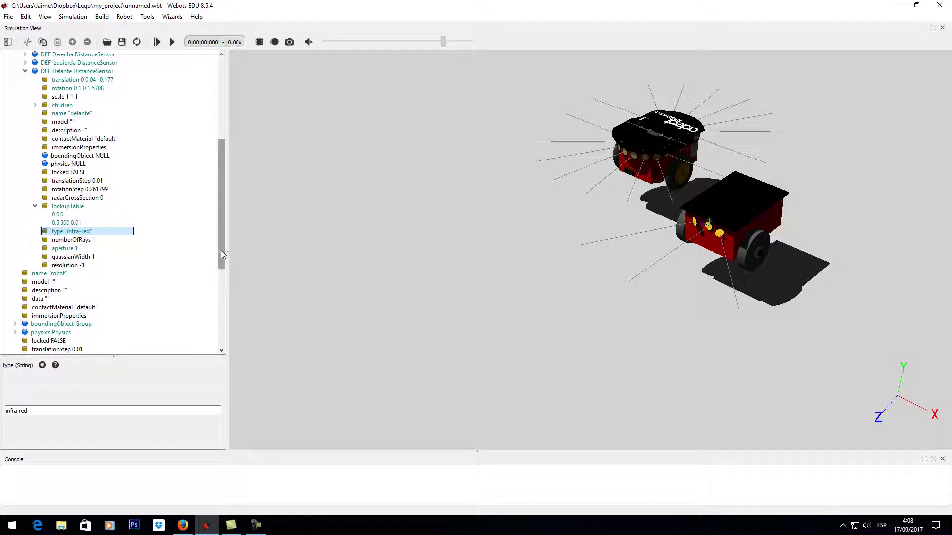
pyautogui.moveTo(222, 254); pyautogui.dragTo(220, 246)
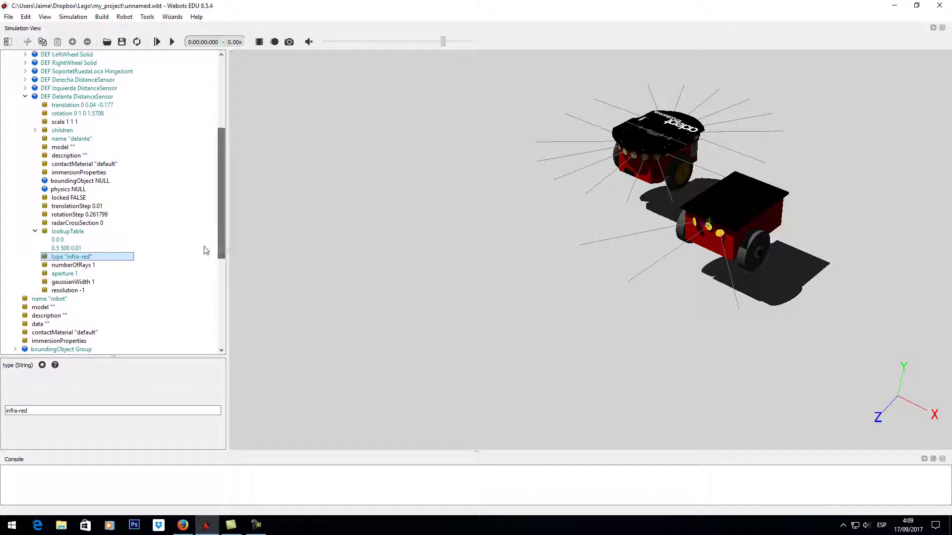
pyautogui.click(87, 267)
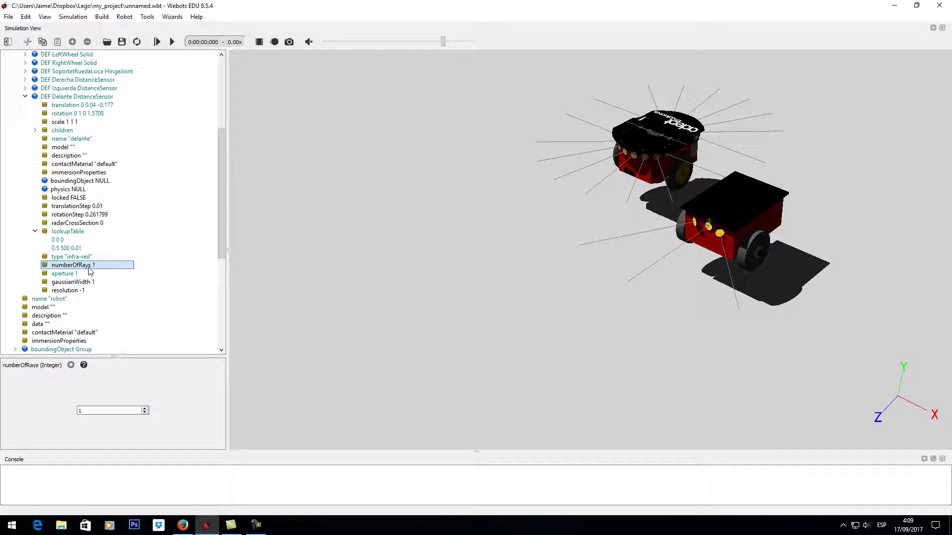
pyautogui.click(145, 409)
pyautogui.click(145, 409)
pyautogui.click(145, 409)
pyautogui.click(145, 409)
pyautogui.click(144, 409)
pyautogui.click(144, 409)
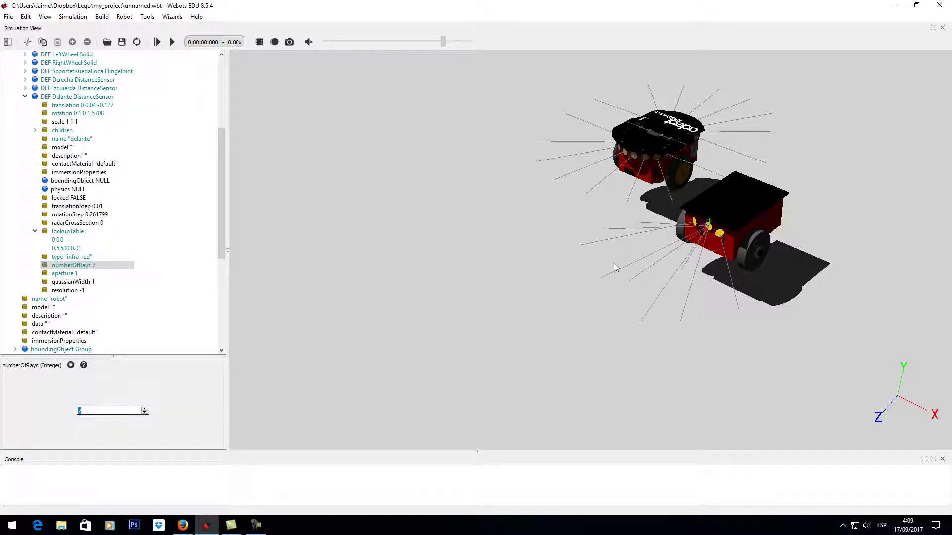
pyautogui.moveTo(615, 266); pyautogui.dragTo(700, 238)
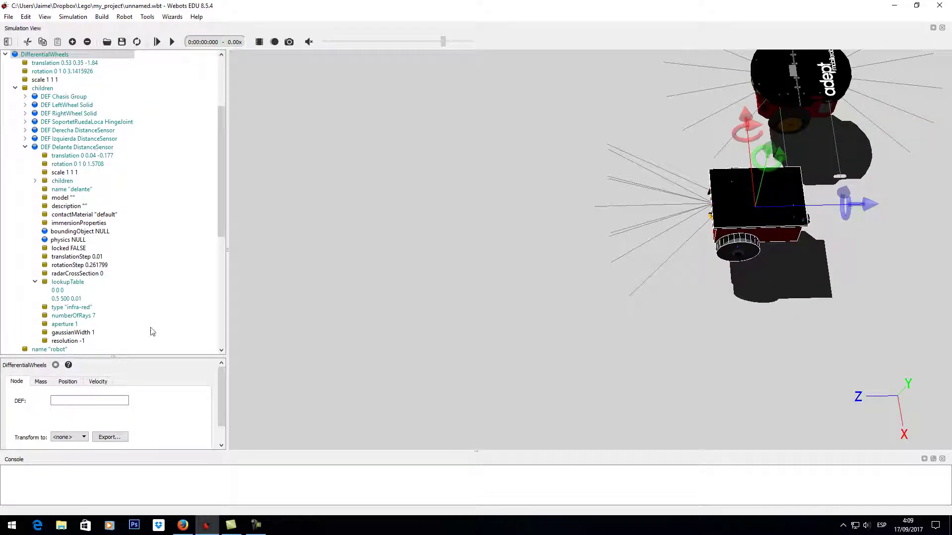
# Reduce the Delante sensor's numberOfRays to 1
pyautogui.click(94, 316)
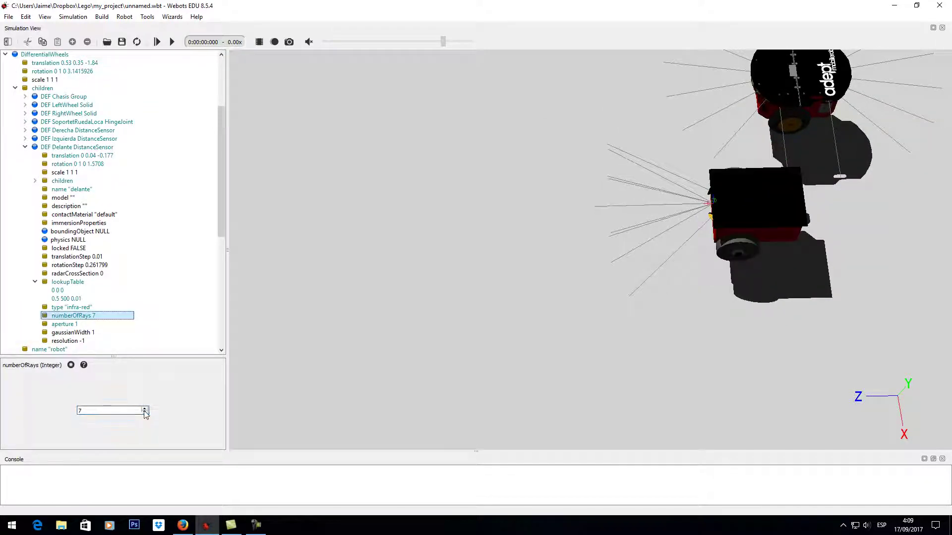
pyautogui.click(145, 412)
pyautogui.click(145, 413)
pyautogui.click(145, 412)
pyautogui.click(144, 413)
pyautogui.click(145, 413)
pyautogui.click(145, 413)
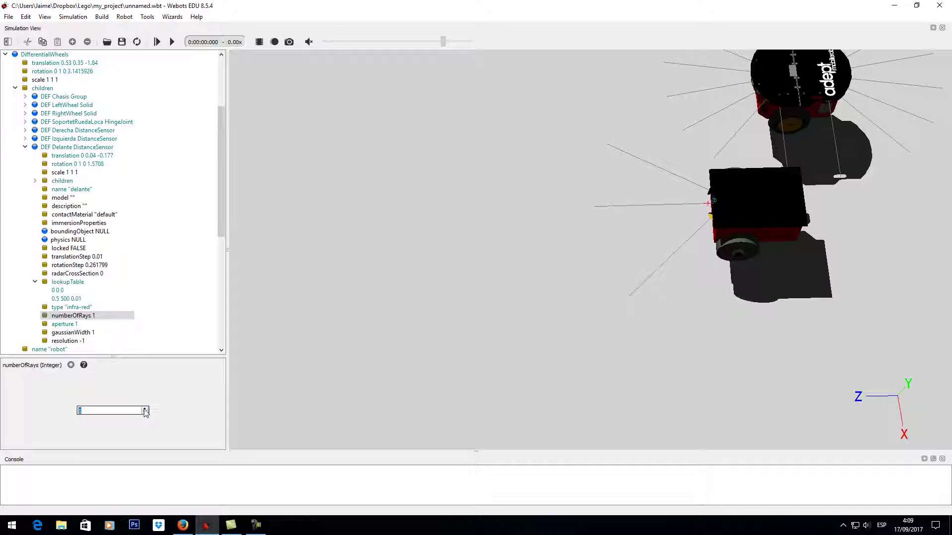
# Raise the Delante sensor's numberOfRays to 2
pyautogui.moveTo(742, 218)
pyautogui.mouseDown()
pyautogui.moveTo(757, 190)
pyautogui.moveTo(739, 204)
pyautogui.moveTo(751, 204)
pyautogui.mouseUp()
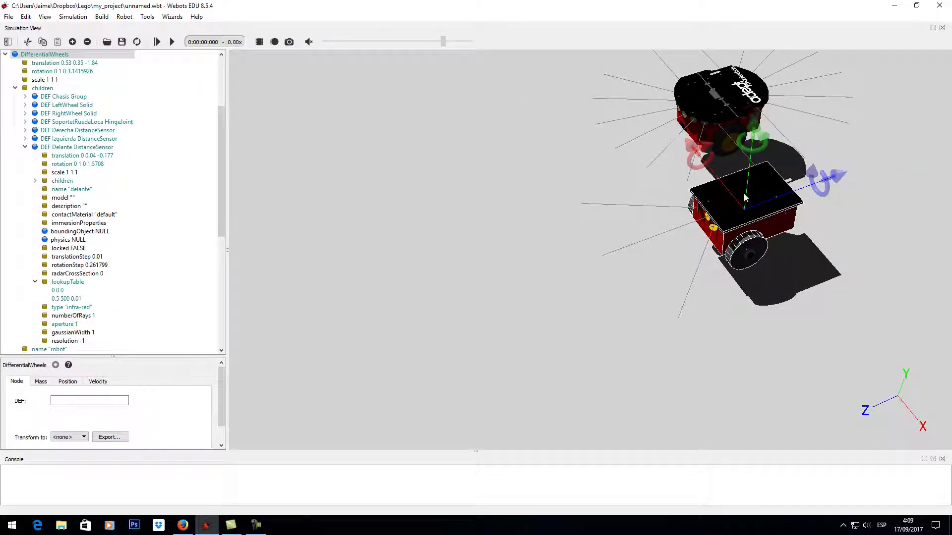
pyautogui.click(72, 315)
pyautogui.click(147, 409)
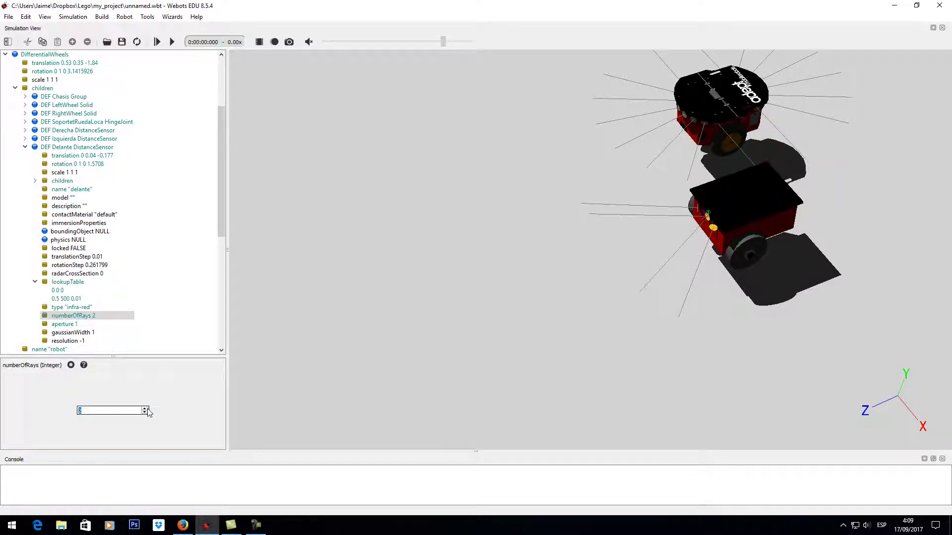
# Try different aperture values on the Delante sensor, finishing with an aperture of 0.6
pyautogui.press('Tab')
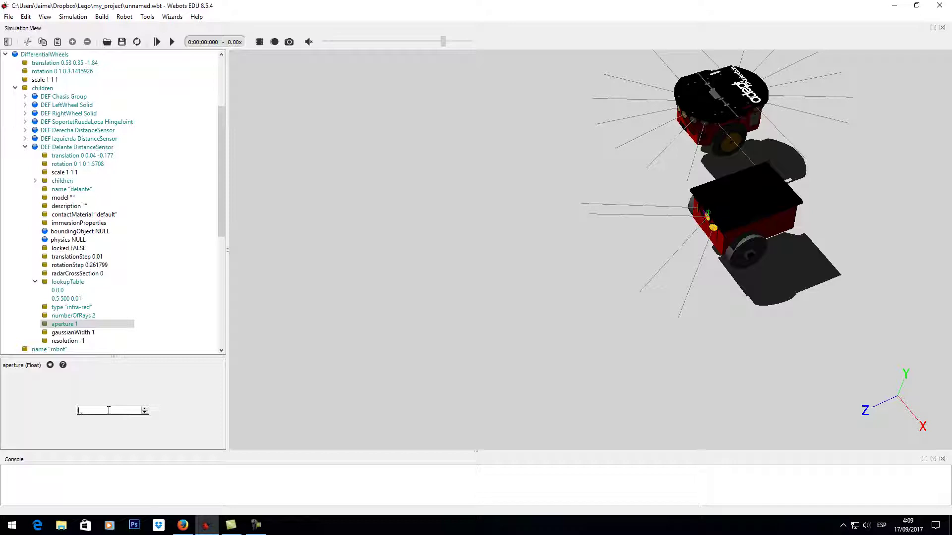
pyautogui.write('5')
pyautogui.press('Return')
pyautogui.click(145, 413)
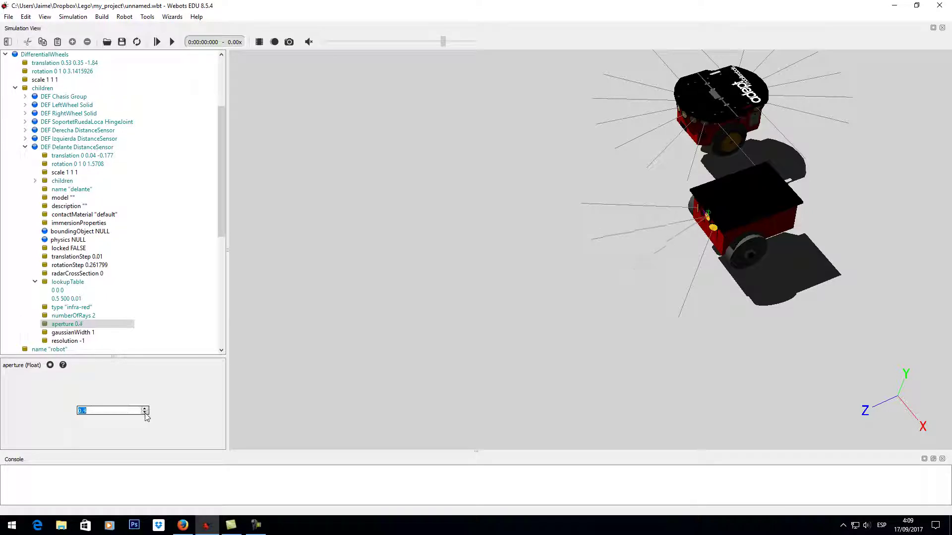
pyautogui.click(144, 413)
pyautogui.click(145, 409)
pyautogui.click(145, 409)
pyautogui.click(145, 409)
pyautogui.click(145, 409)
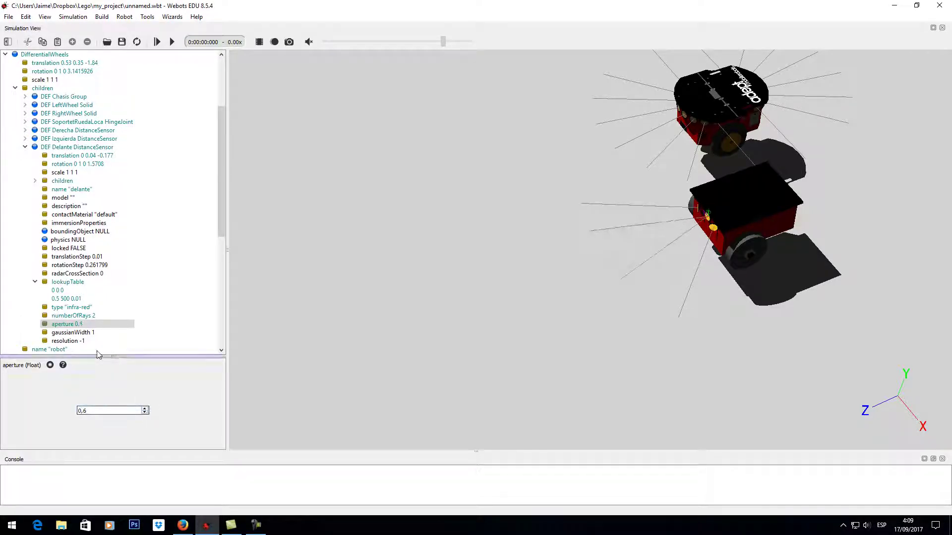
# Set the Delante sensor's numberOfRays back to 1 and collapse its lookupTable and node
pyautogui.click(84, 315)
pyautogui.click(145, 413)
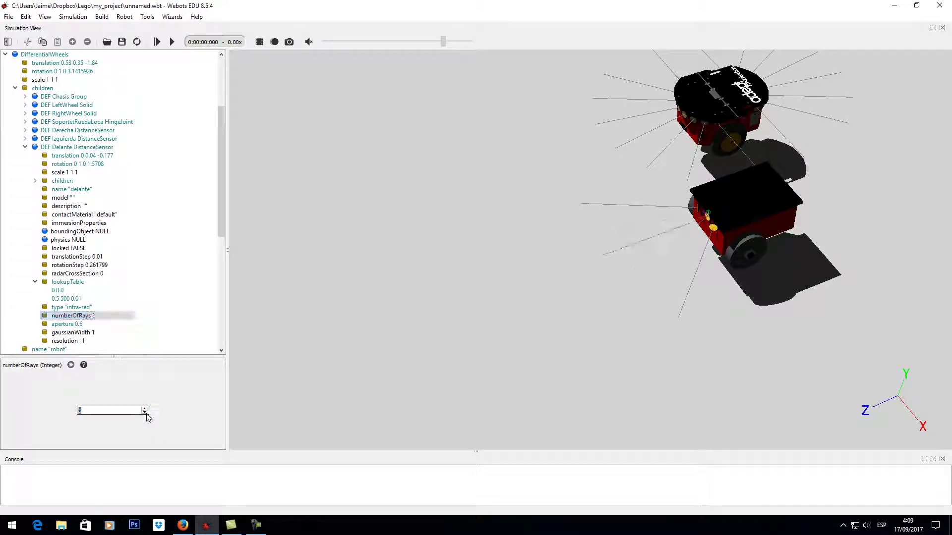
pyautogui.click(36, 282)
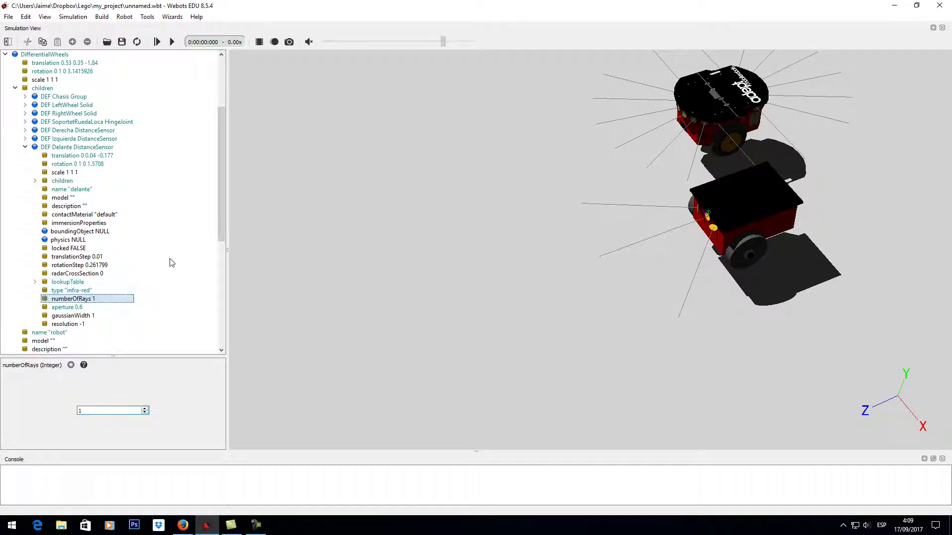
pyautogui.click(25, 148)
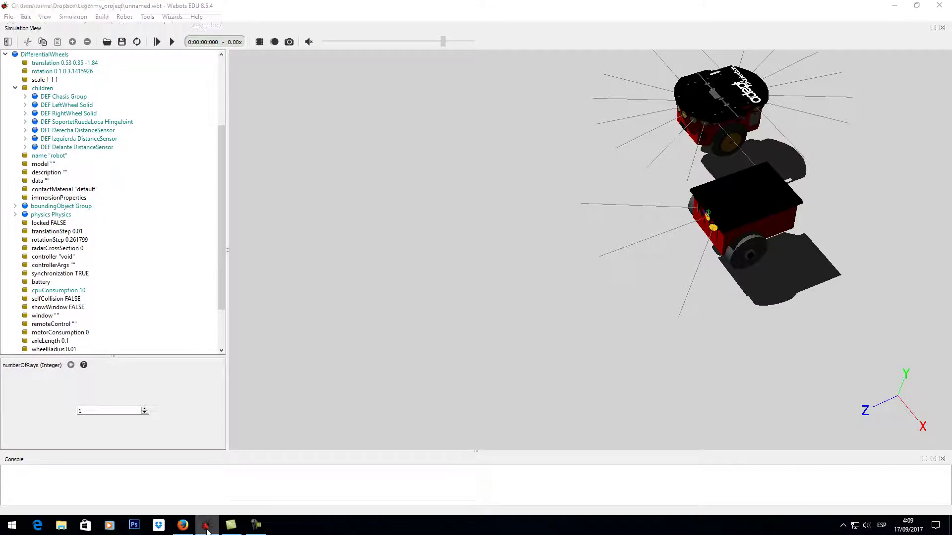
# Switch to Firefox and read the DistanceSensor reference on numberOfRays, aperture and gaussianWidth, highlighting the start of the gaussianWidth description
pyautogui.click(183, 525)
pyautogui.scroll(8, 746, 228)
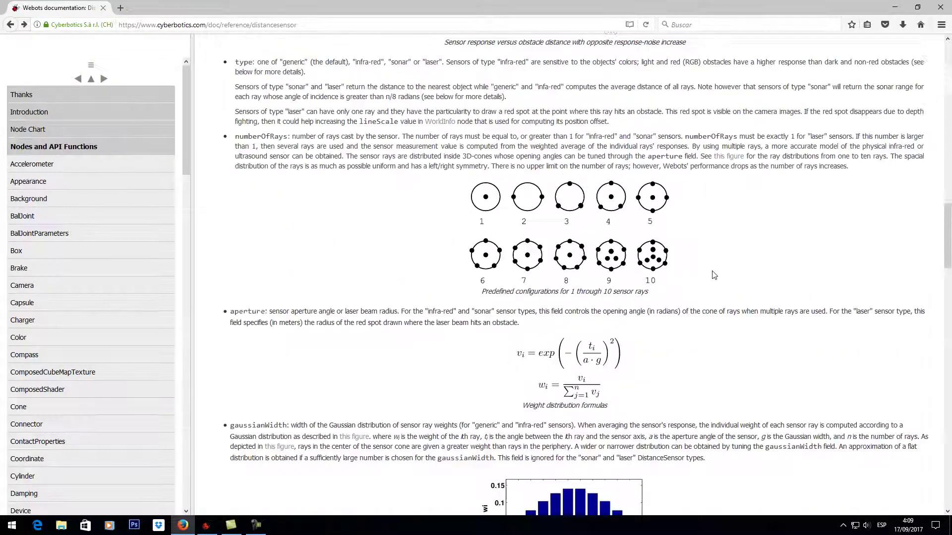
pyautogui.scroll(-5, 667, 261)
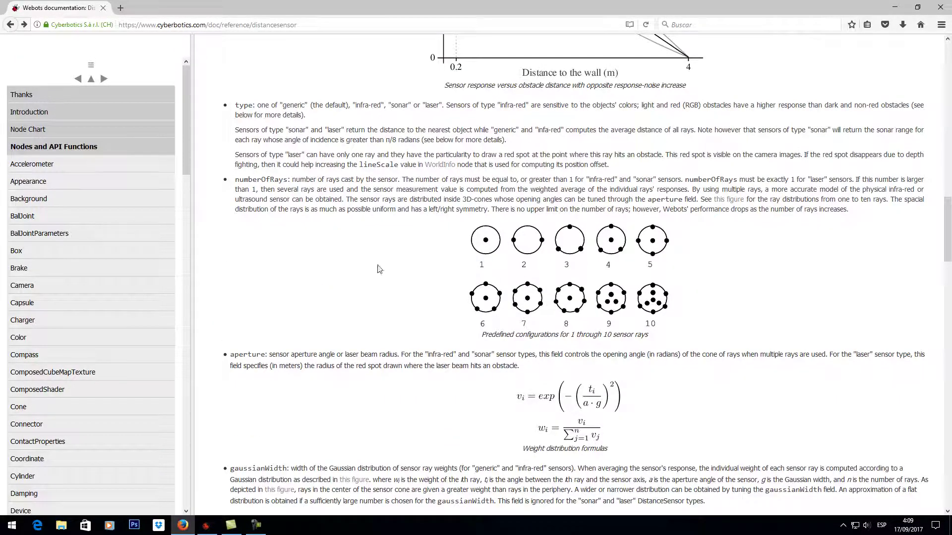
pyautogui.scroll(-6, 683, 310)
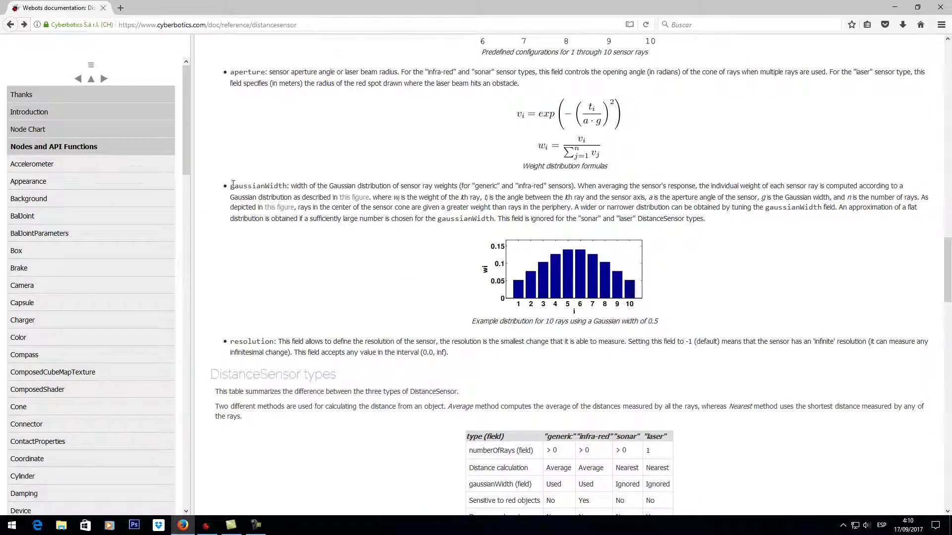
pyautogui.moveTo(230, 187); pyautogui.dragTo(509, 189)
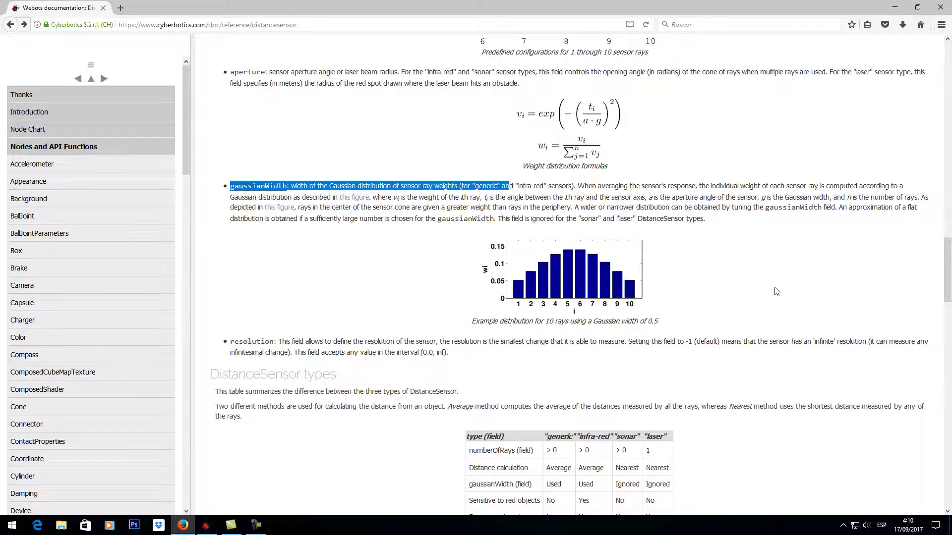
pyautogui.scroll(-3, 867, 342)
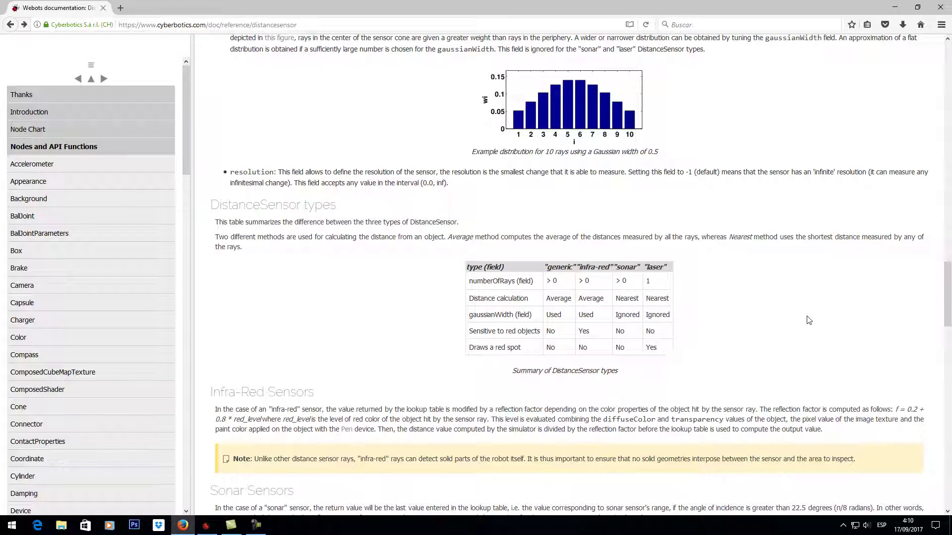
# Read the DistanceSensor types table and the Infra-Red Sensors, Sonar Sensors and Line Following Behavior sections
pyautogui.scroll(-3, 803, 314)
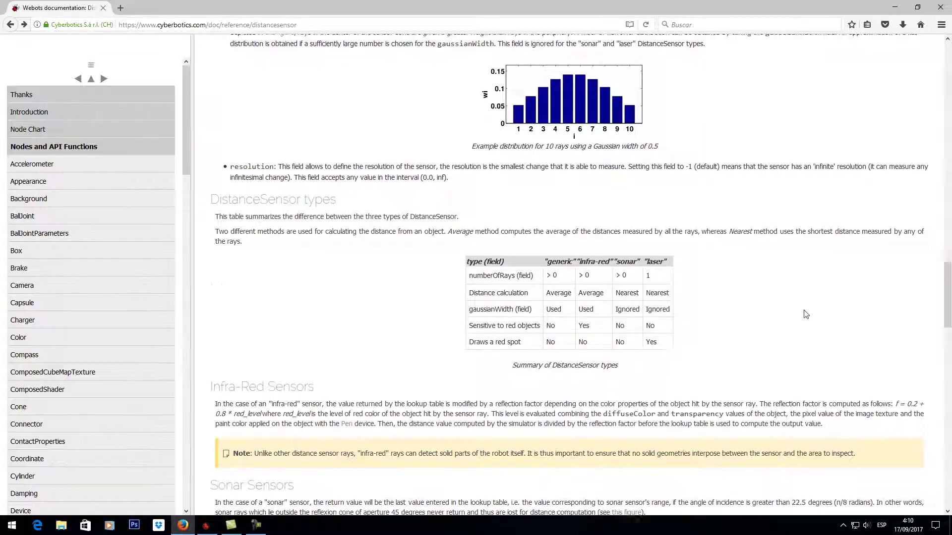
pyautogui.scroll(-5, 777, 272)
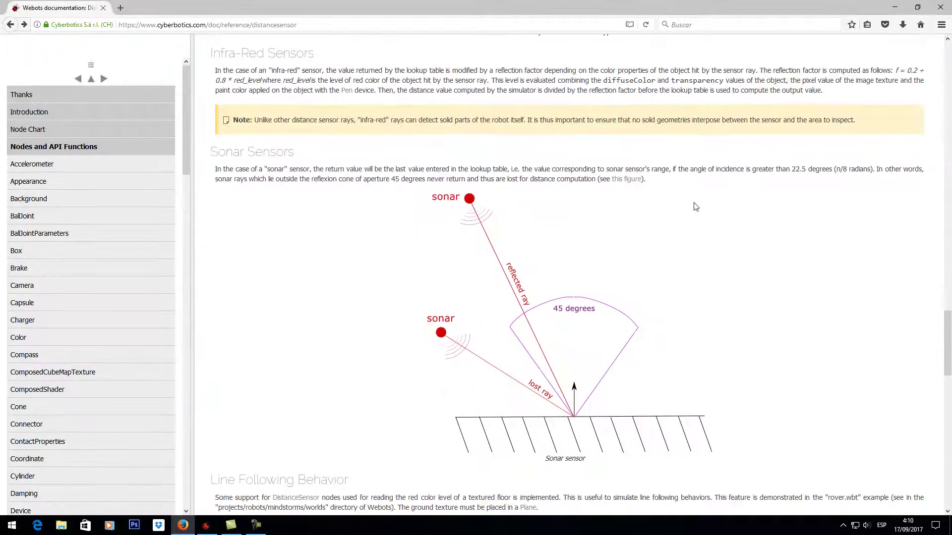
pyautogui.scroll(5, 695, 207)
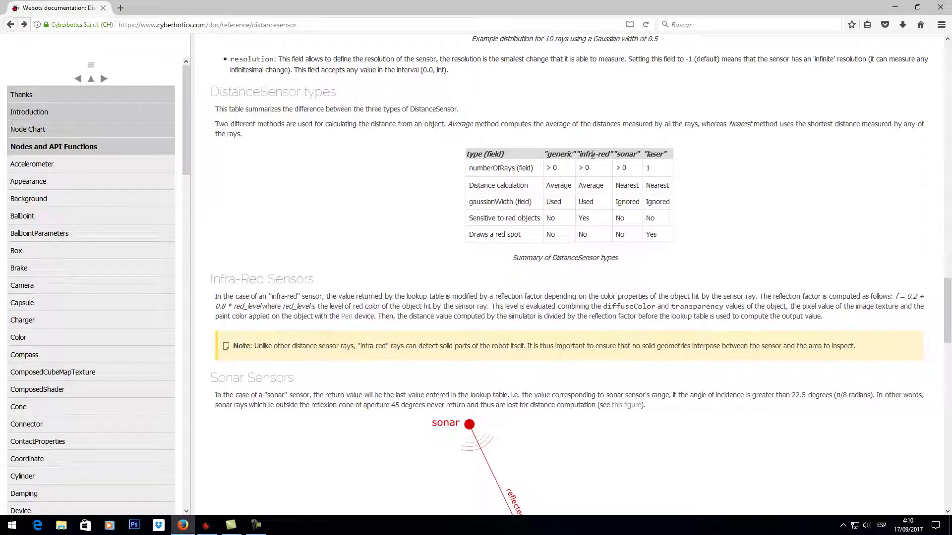
pyautogui.moveTo(580, 155); pyautogui.dragTo(612, 155)
pyautogui.click(741, 228)
pyautogui.scroll(-2, 742, 229)
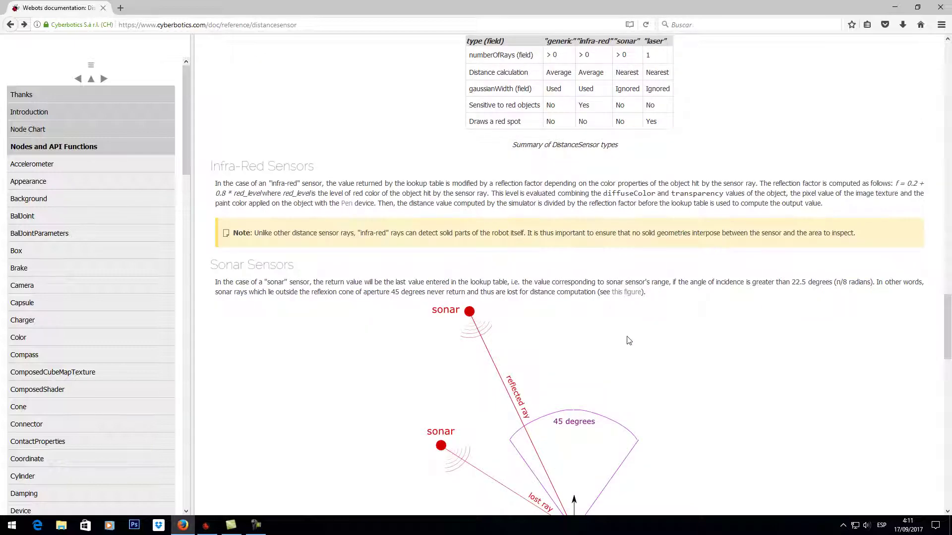
pyautogui.scroll(-2, 637, 323)
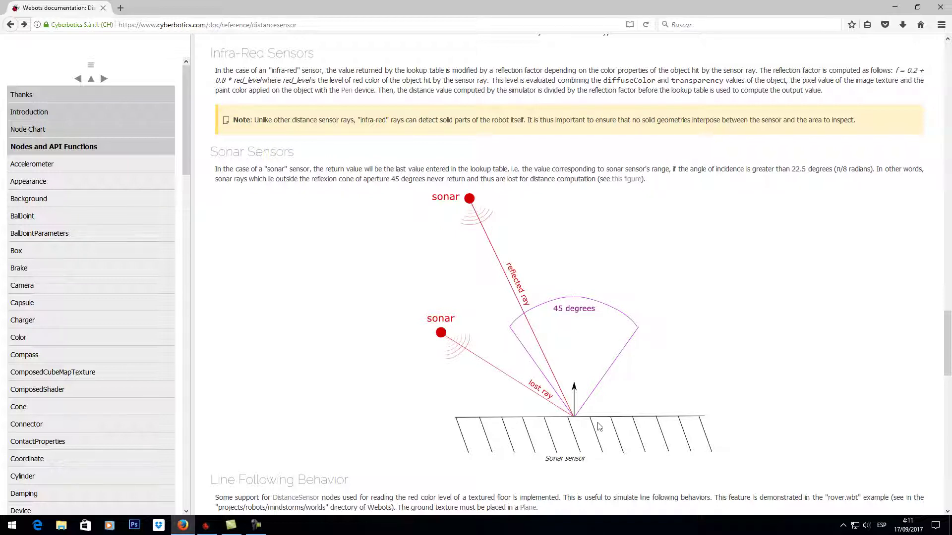
pyautogui.scroll(-3, 718, 258)
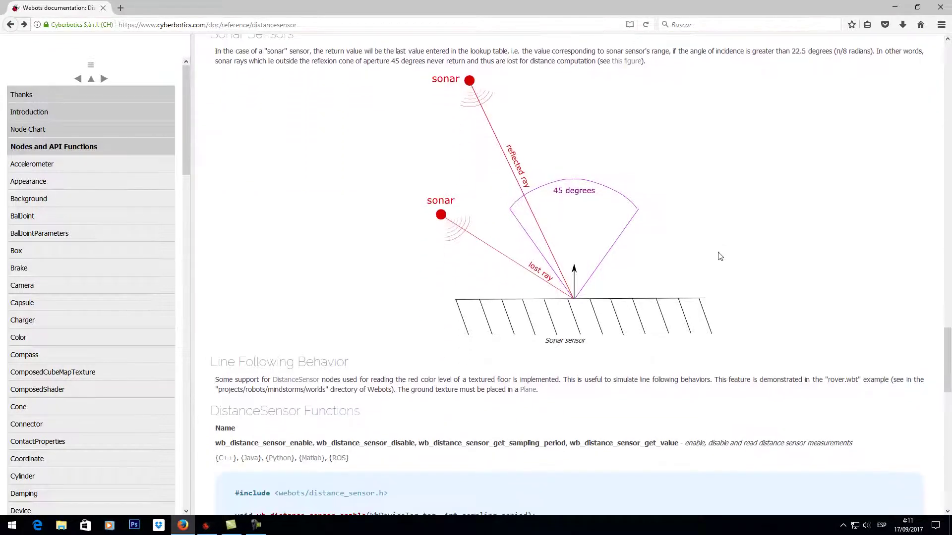
pyautogui.scroll(5, 794, 233)
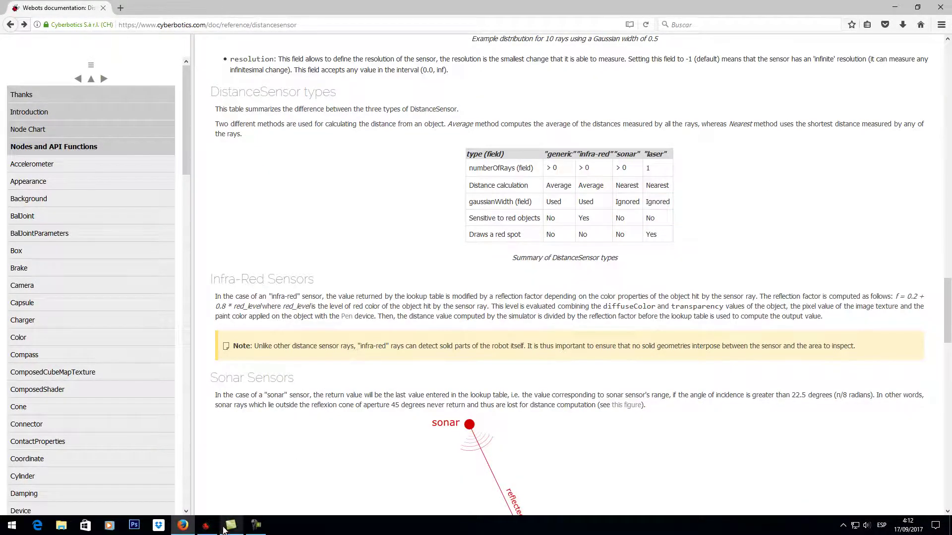
# Switch back to Webots, expand the Delante sensor, and inspect its type, lookupTable and name fields
pyautogui.click(206, 525)
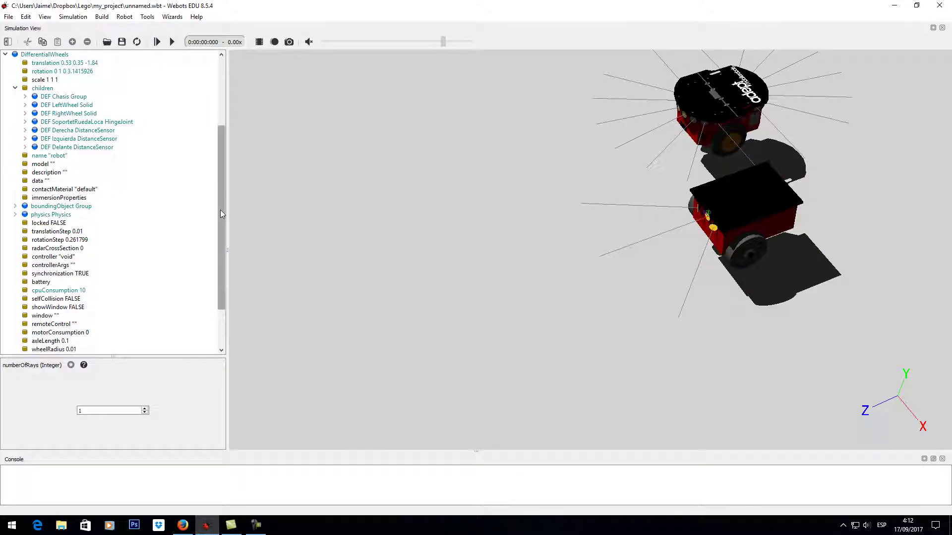
pyautogui.moveTo(221, 210); pyautogui.dragTo(229, 240)
pyautogui.click(25, 223)
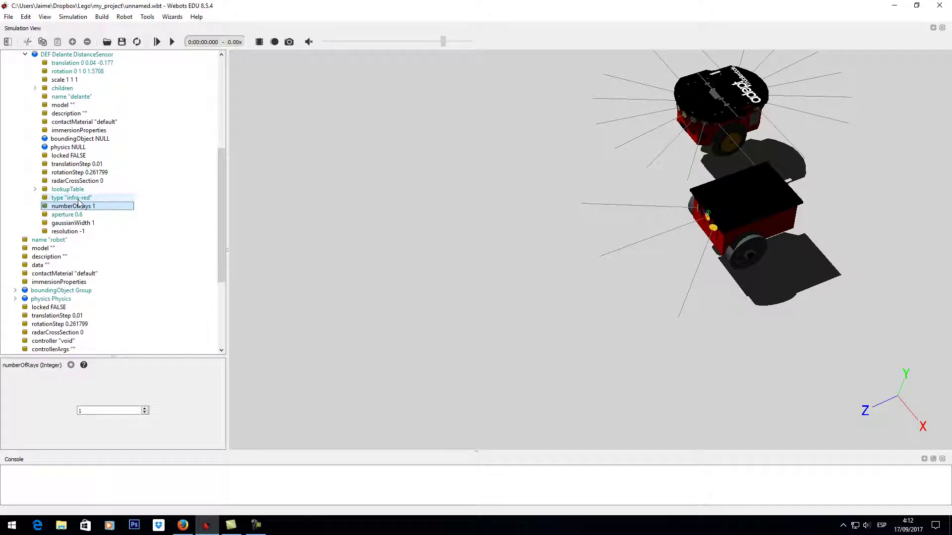
pyautogui.click(75, 198)
pyautogui.click(35, 188)
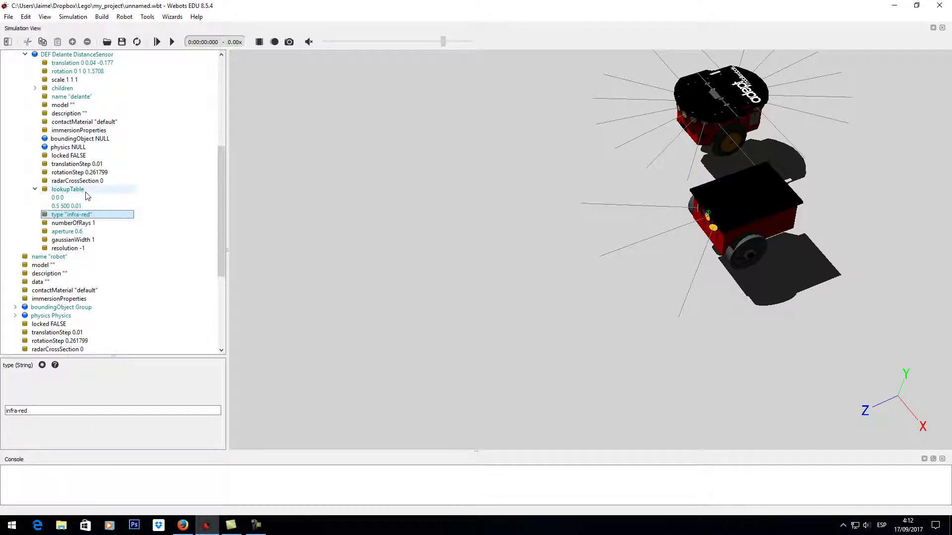
pyautogui.moveTo(223, 237); pyautogui.dragTo(224, 175)
pyautogui.click(98, 242)
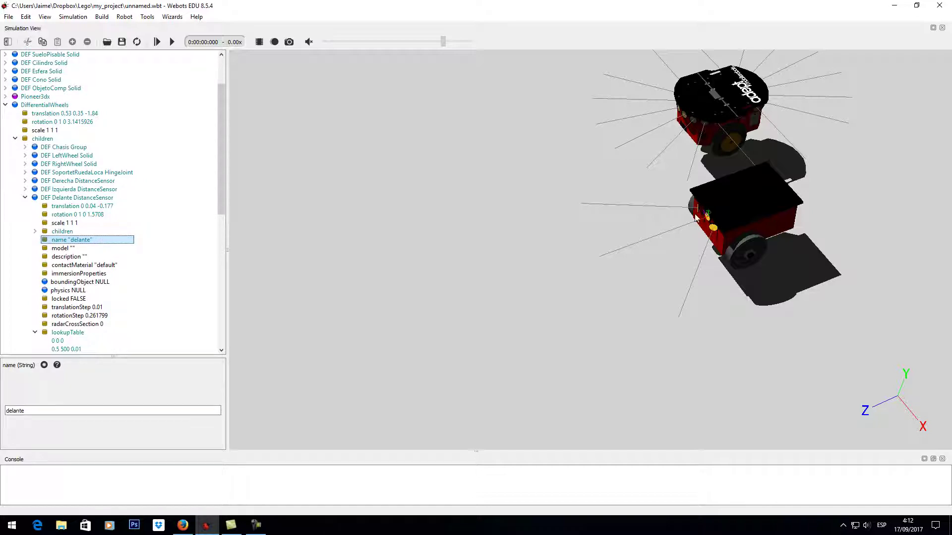
# Examine the three distance sensors on the robot's front up close and select the Delante DistanceSensor node
pyautogui.moveTo(697, 218); pyautogui.dragTo(579, 290)
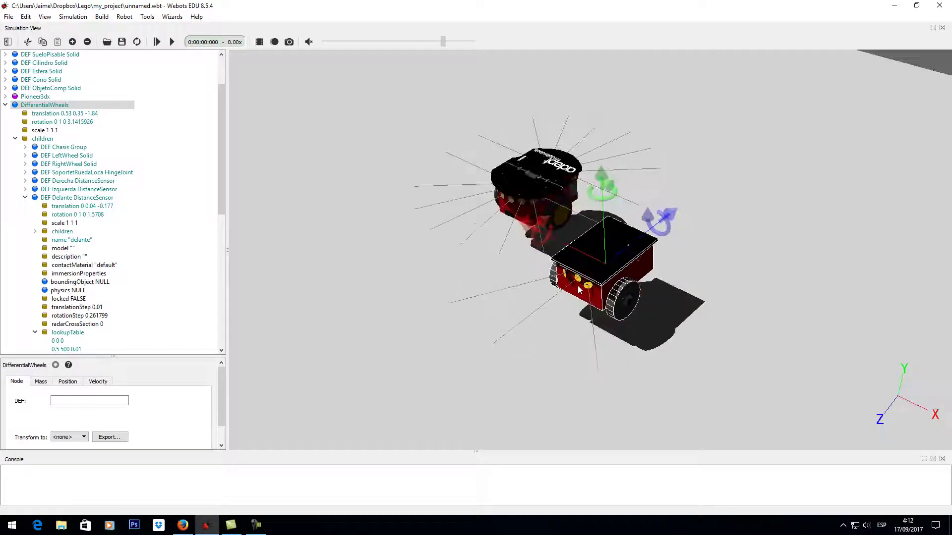
pyautogui.scroll(10, 579, 290)
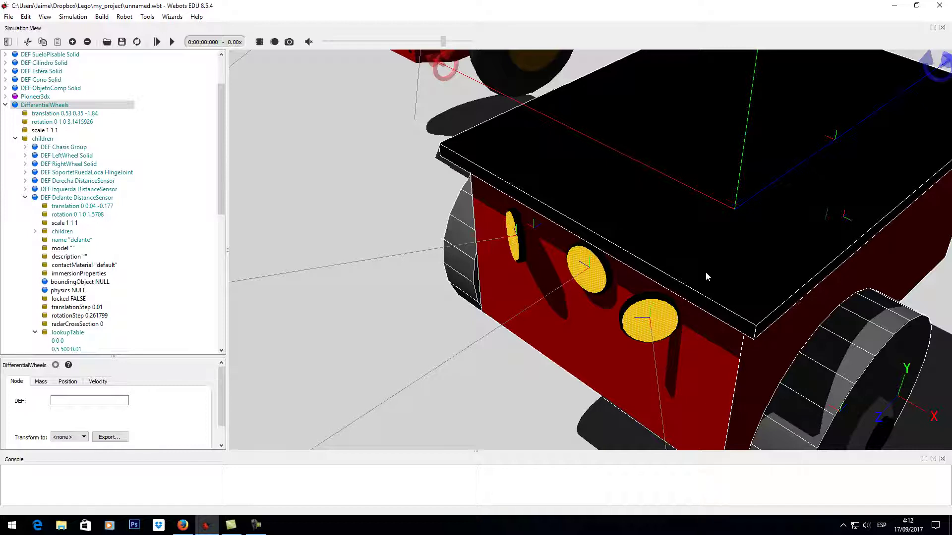
pyautogui.scroll(-5, 706, 271)
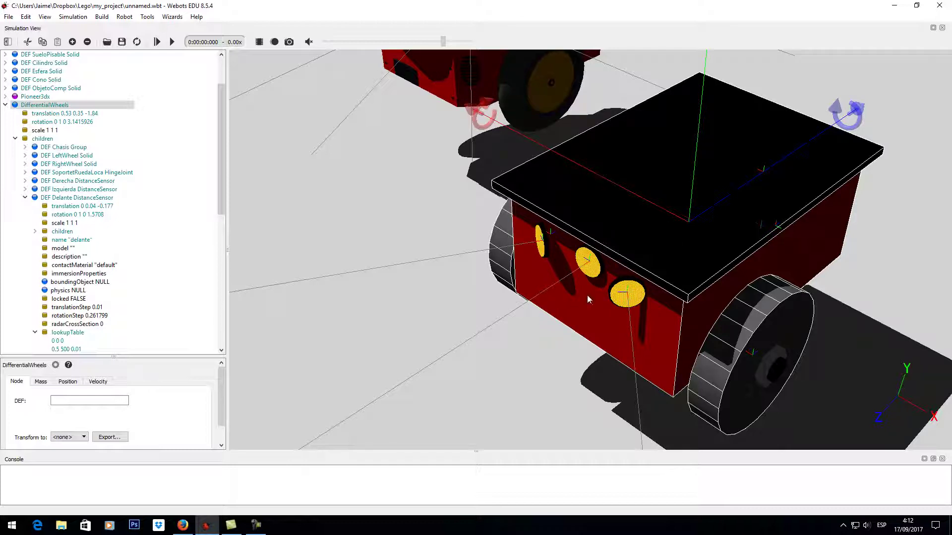
pyautogui.click(62, 198)
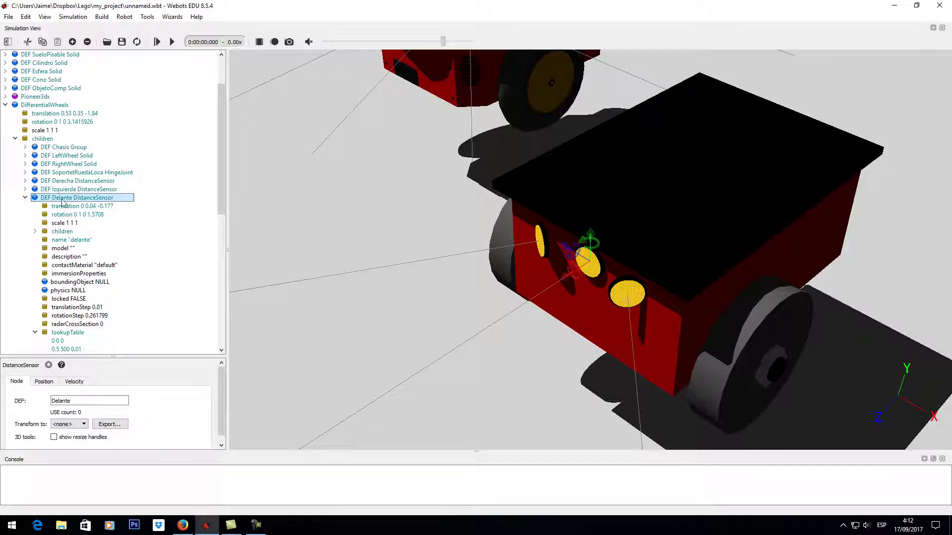
# Inspect the translation and rotation fields of the Delante distance sensor
pyautogui.click(81, 206)
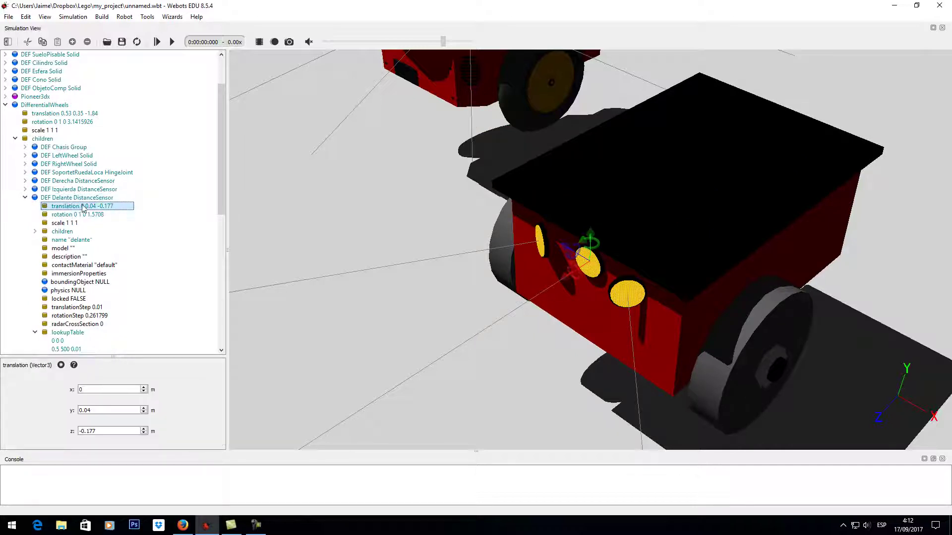
pyautogui.click(78, 214)
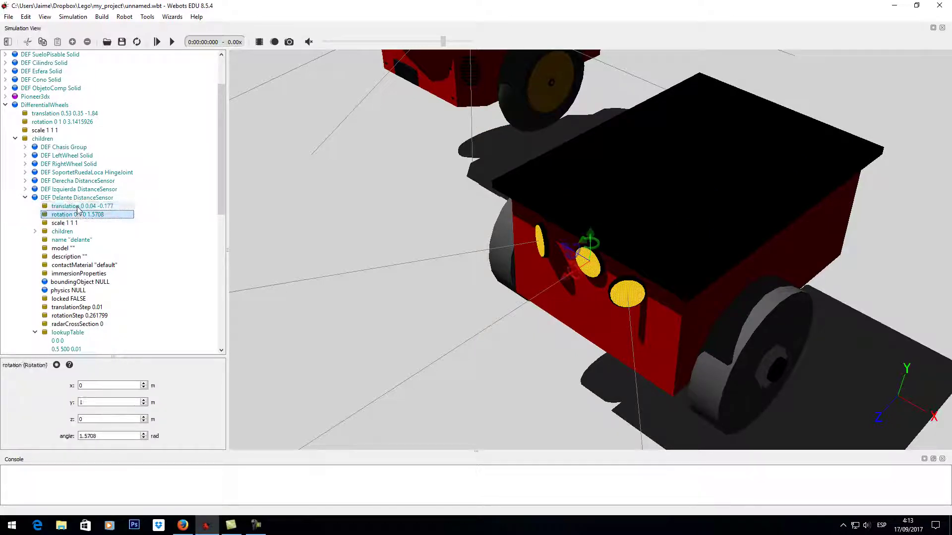
pyautogui.click(77, 207)
pyautogui.click(80, 214)
pyautogui.click(82, 206)
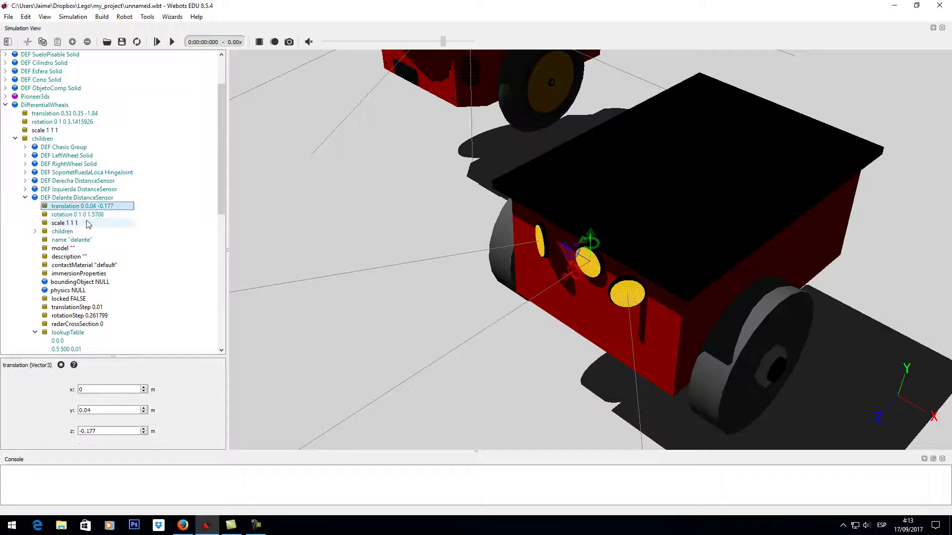
pyautogui.click(87, 215)
# Expand the Delante sensor's children and compare its Carcasa and Panel transforms
pyautogui.moveTo(222, 199); pyautogui.dragTo(222, 242)
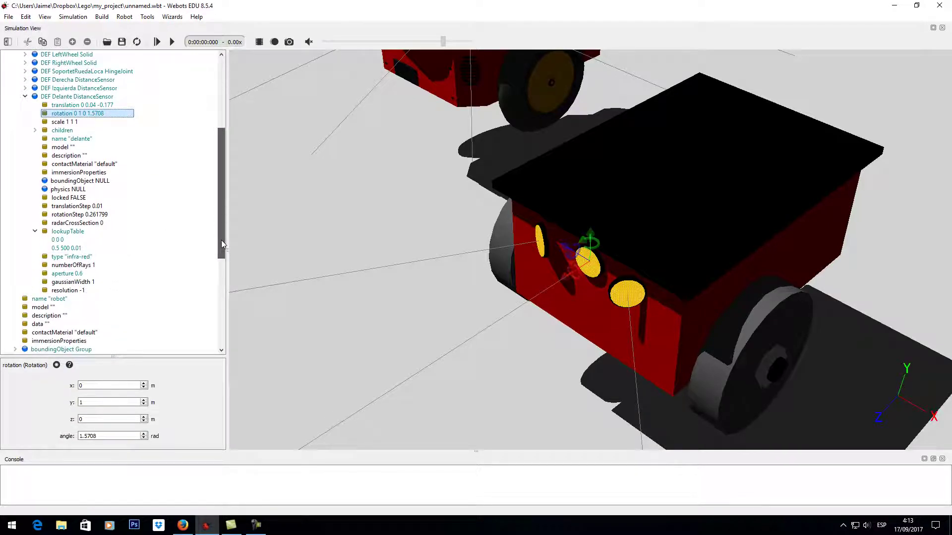
pyautogui.click(35, 130)
pyautogui.click(89, 139)
pyautogui.click(87, 147)
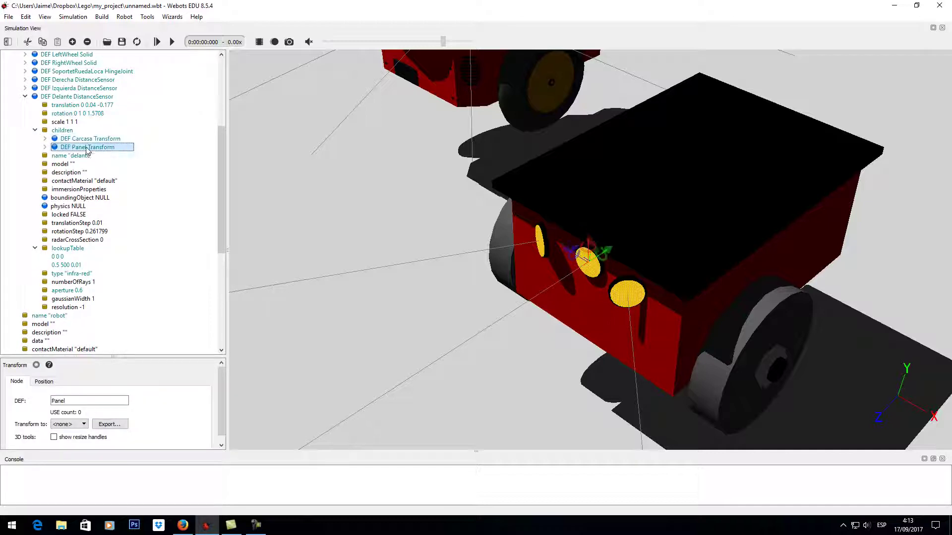
pyautogui.click(89, 139)
pyautogui.click(87, 147)
# Expand the Carcasa transform and inspect its translation, rotation and translationStep fields
pyautogui.click(45, 139)
pyautogui.click(92, 147)
pyautogui.click(102, 155)
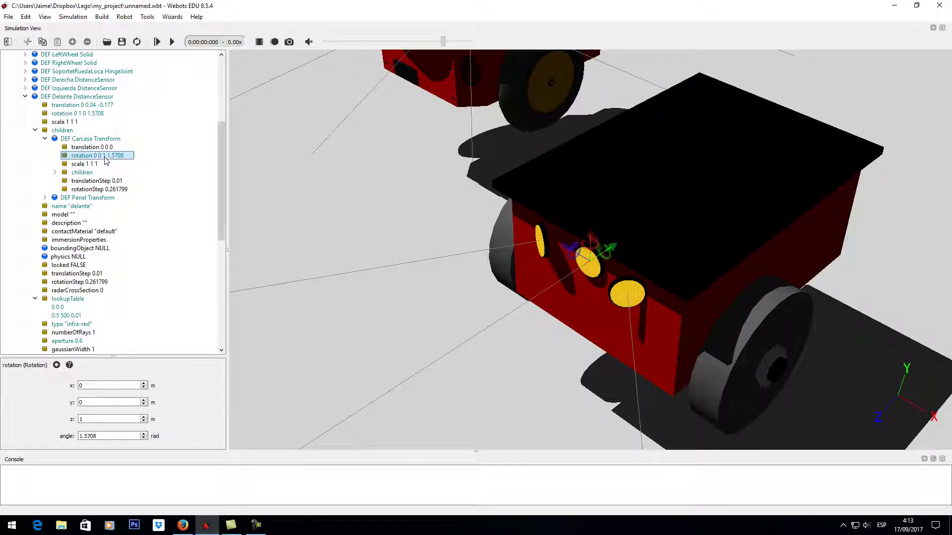
pyautogui.click(106, 181)
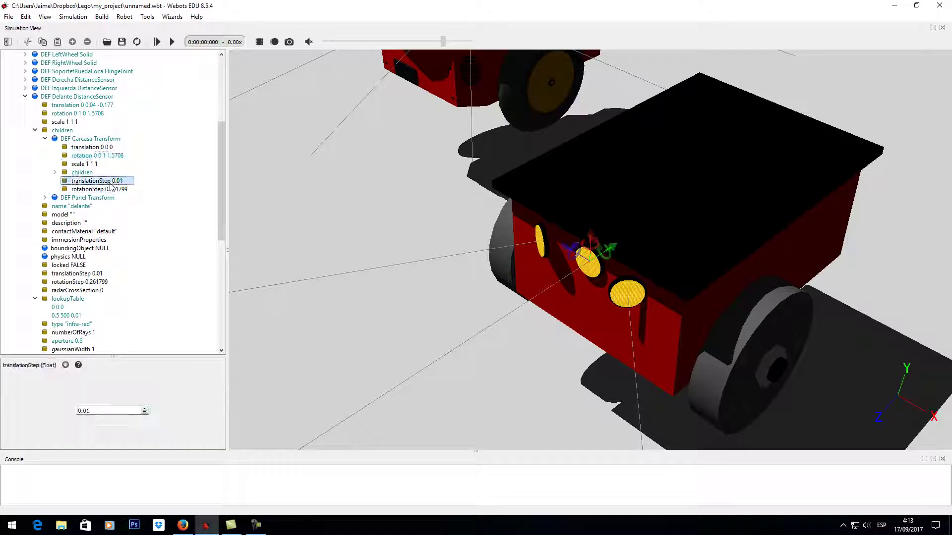
pyautogui.click(107, 156)
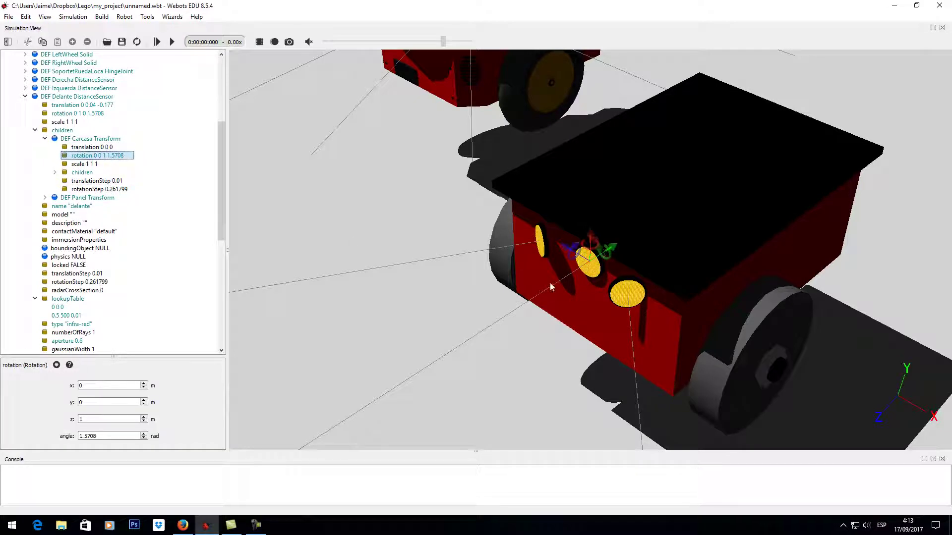
# Collapse the Carcasa transform, the children list and the Delante sensor in the scene tree
pyautogui.click(45, 139)
pyautogui.click(35, 129)
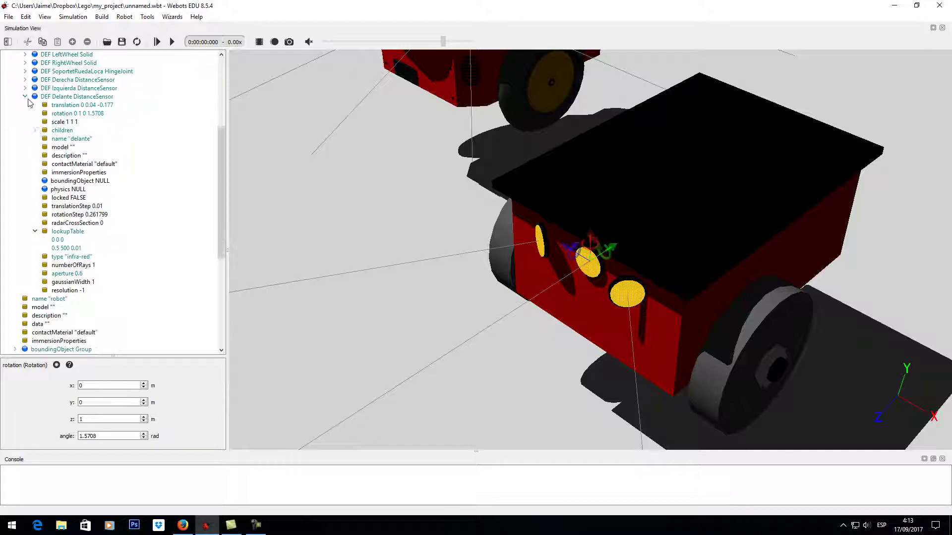
pyautogui.click(25, 97)
pyautogui.scroll(6, 227, 204)
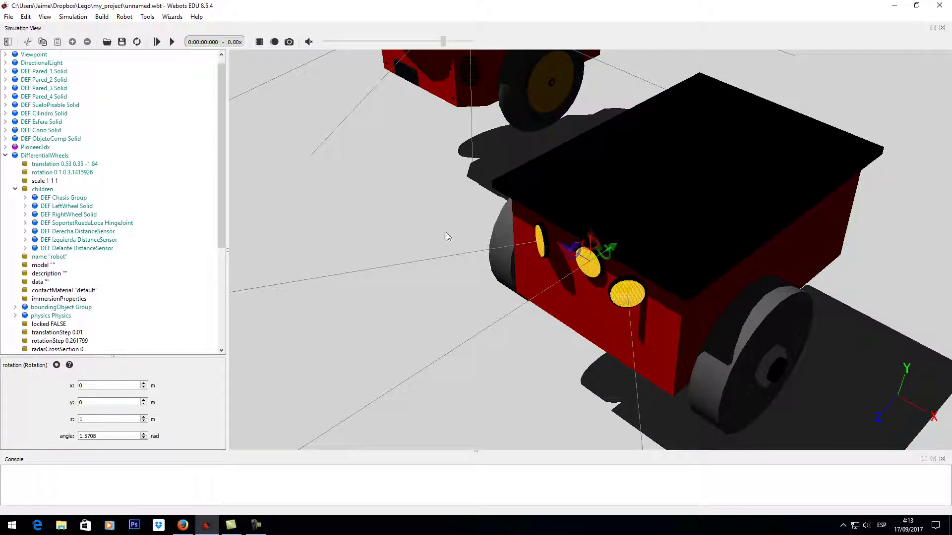
# Hide the DistanceSensor rays and examine the DifferentialWheels and Pioneer3dx robots without them
pyautogui.click(45, 16)
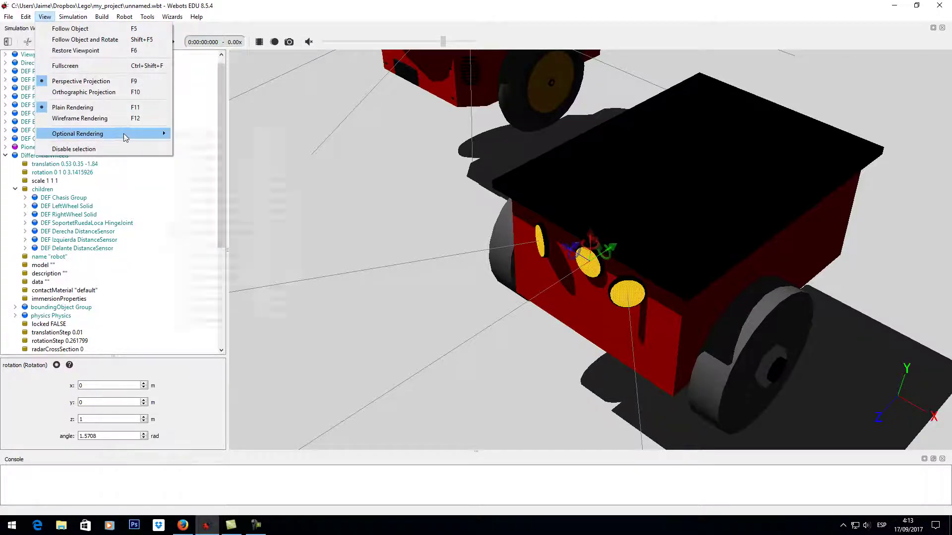
pyautogui.moveTo(125, 138)
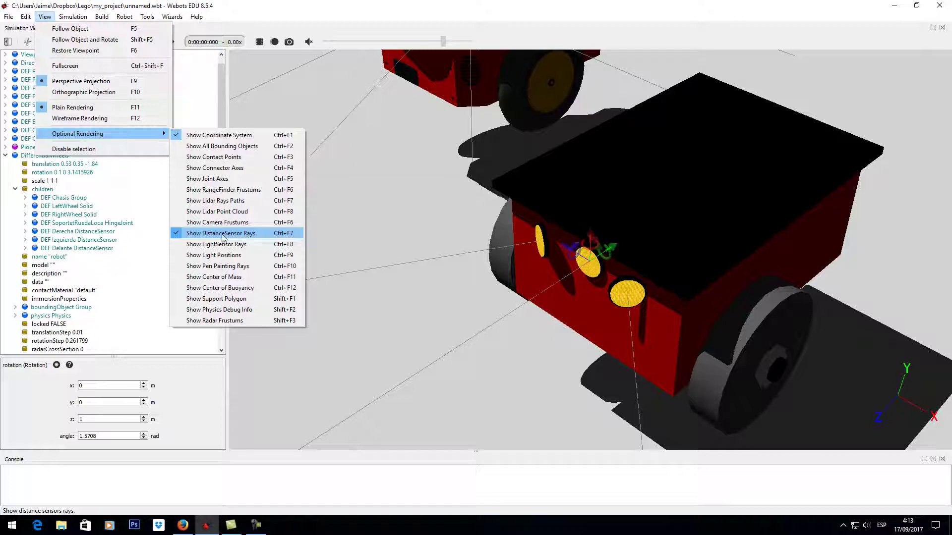
pyautogui.click(177, 235)
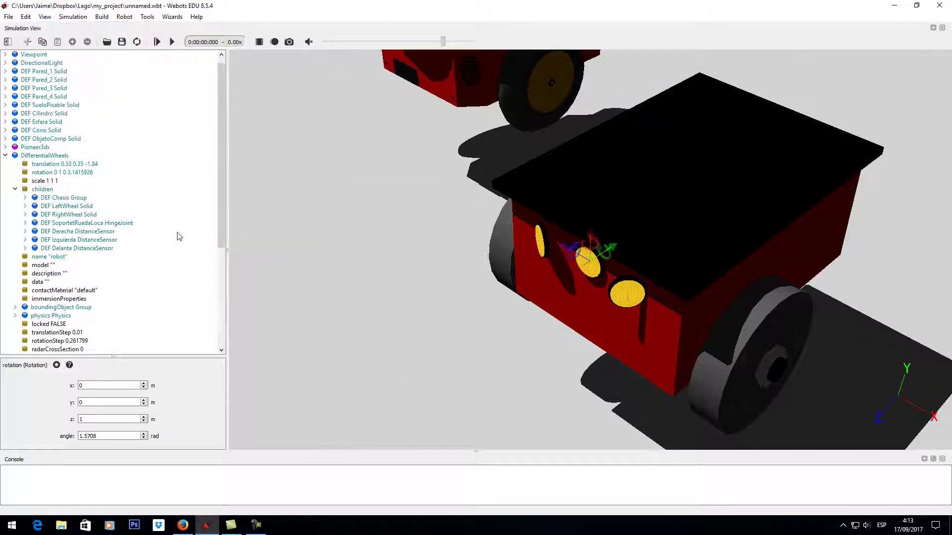
pyautogui.moveTo(535, 290)
pyautogui.mouseDown()
pyautogui.moveTo(576, 278)
pyautogui.moveTo(617, 293)
pyautogui.moveTo(538, 264)
pyautogui.moveTo(552, 287)
pyautogui.moveTo(611, 296)
pyautogui.moveTo(612, 320)
pyautogui.moveTo(617, 314)
pyautogui.moveTo(538, 272)
pyautogui.mouseUp()
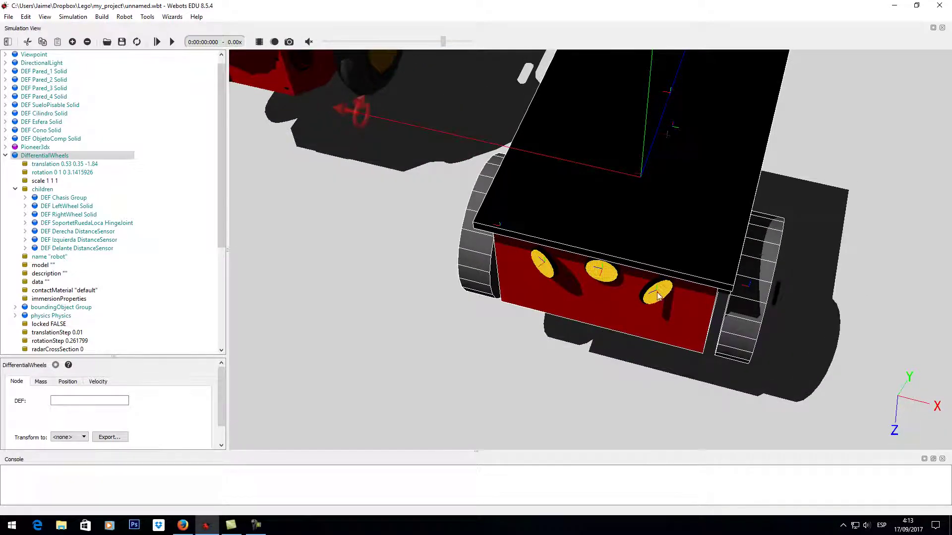
pyautogui.moveTo(643, 324); pyautogui.dragTo(593, 261)
pyautogui.click(584, 245)
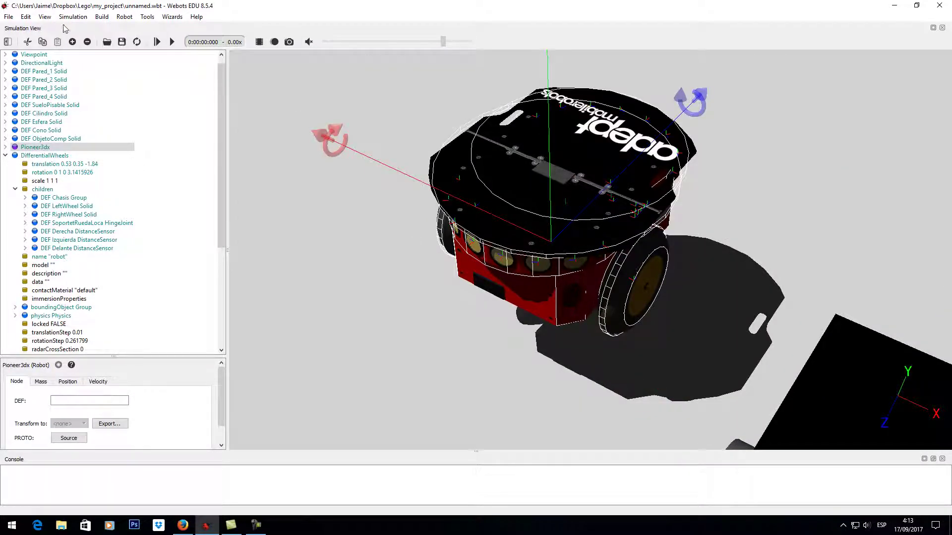
# Turn the optional rendering of DistanceSensor rays back on
pyautogui.click(44, 16)
pyautogui.moveTo(89, 134)
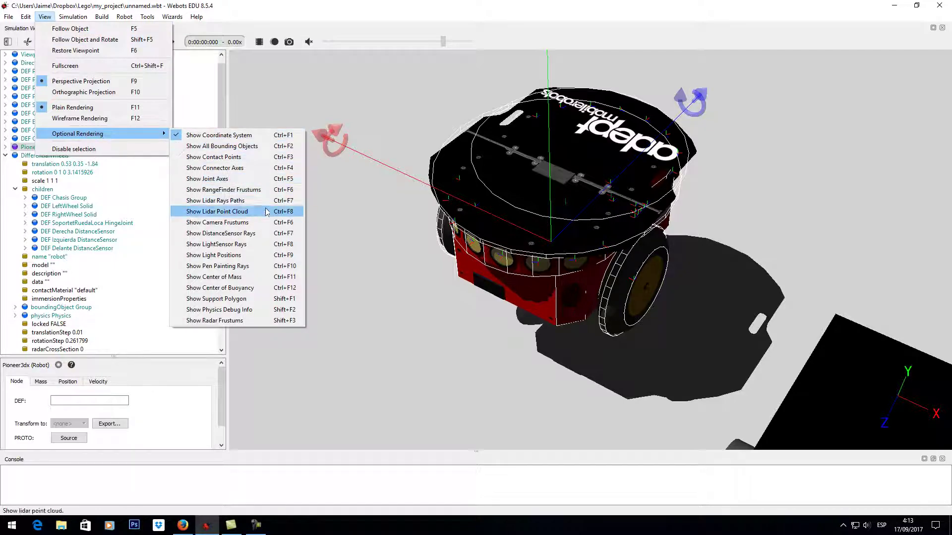
pyautogui.click(237, 236)
# Examine the distance sensor rays around the Pioneer3dx and the DifferentialWheels robot side by side, selecting the DifferentialWheels robot
pyautogui.moveTo(747, 372); pyautogui.dragTo(620, 119, button='right')
pyautogui.moveTo(643, 288); pyautogui.dragTo(656, 251)
pyautogui.moveTo(656, 182); pyautogui.dragTo(659, 185, button='right')
pyautogui.moveTo(589, 171); pyautogui.dragTo(588, 181)
pyautogui.scroll(-5, 590, 178)
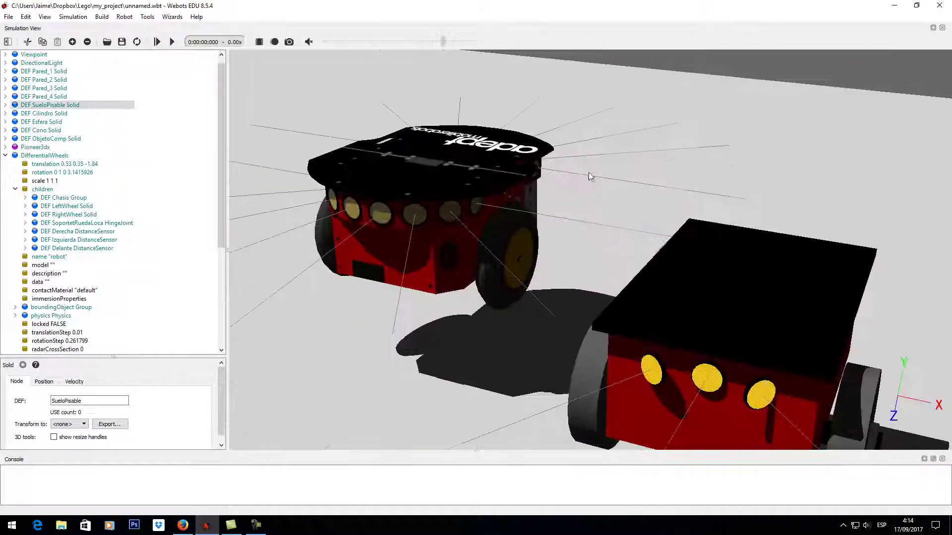
pyautogui.scroll(-3, 590, 219)
pyautogui.click(569, 266)
pyautogui.moveTo(569, 267)
pyautogui.mouseDown()
pyautogui.moveTo(615, 268)
pyautogui.moveTo(636, 254)
pyautogui.moveTo(565, 253)
pyautogui.mouseUp()
pyautogui.moveTo(649, 258); pyautogui.dragTo(707, 216)
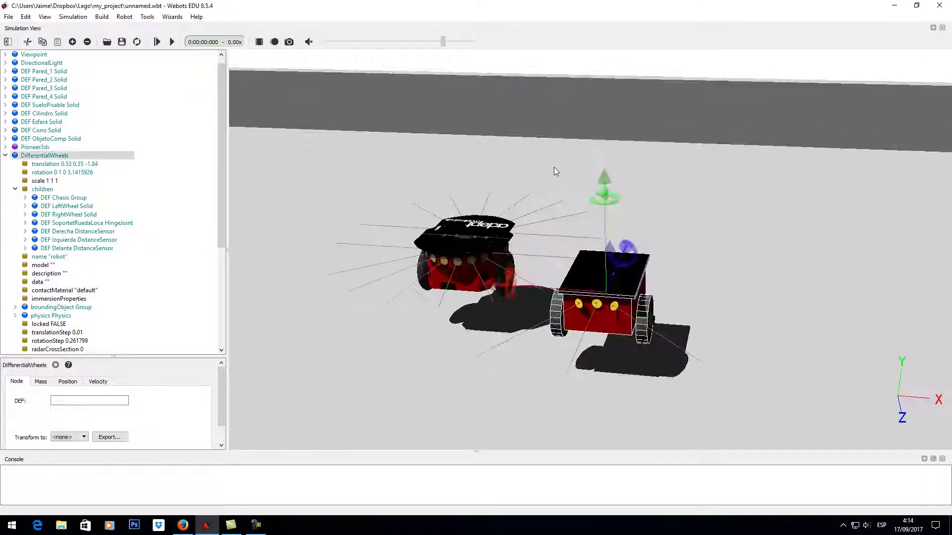